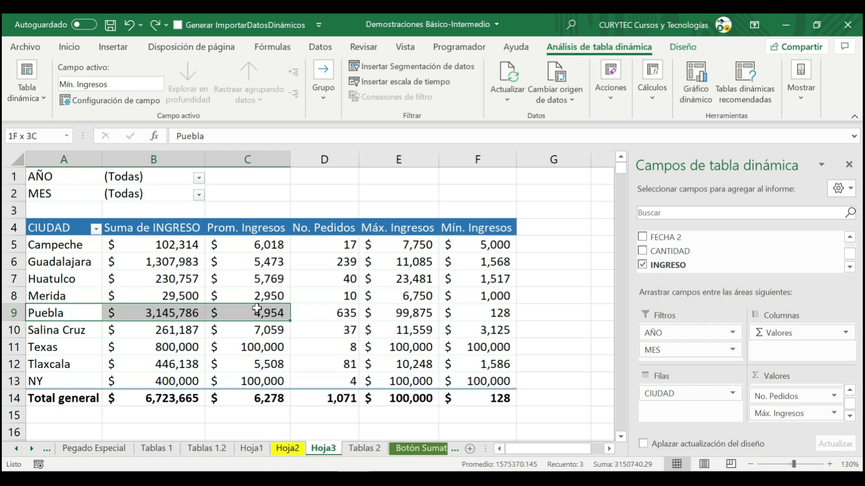
Show the underlying detail records for the Texas order count on a new sheet
left_click(342, 312)
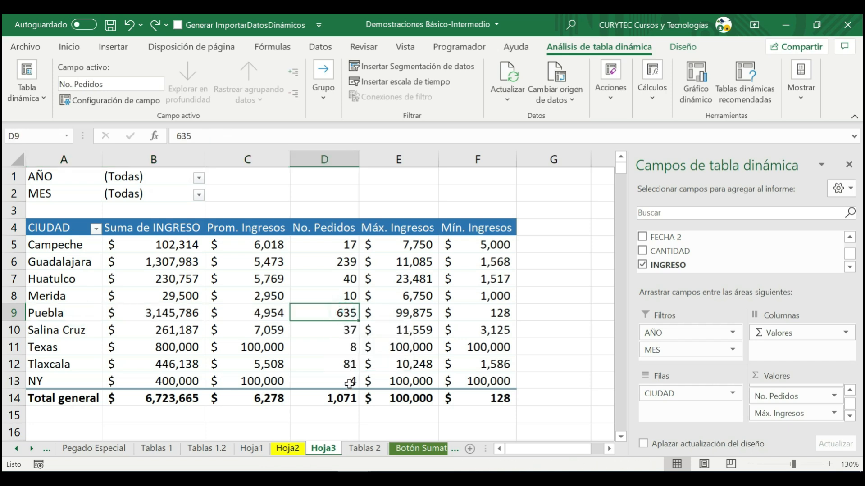
left_click(343, 350)
left_click(82, 352)
left_click(332, 346)
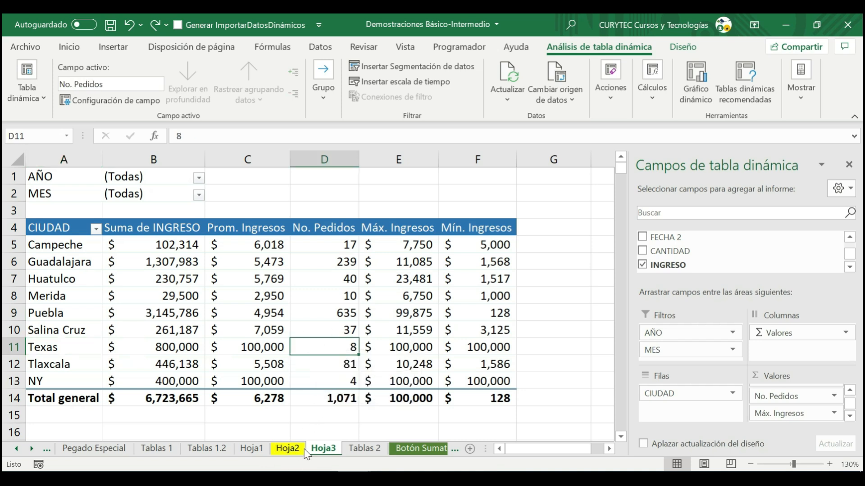
double_click(328, 347)
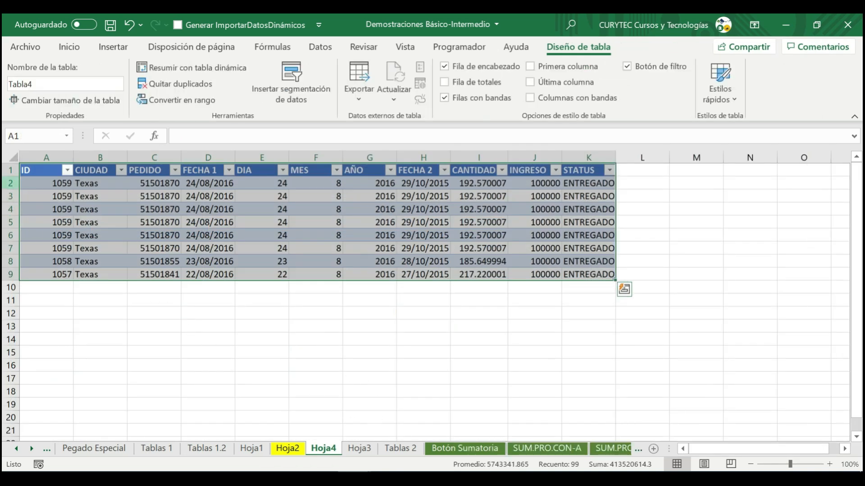
Review the CANTIDAD and INGRESO values of the Texas detail records and delete that detail sheet
left_click_drag(9, 183, 10, 274)
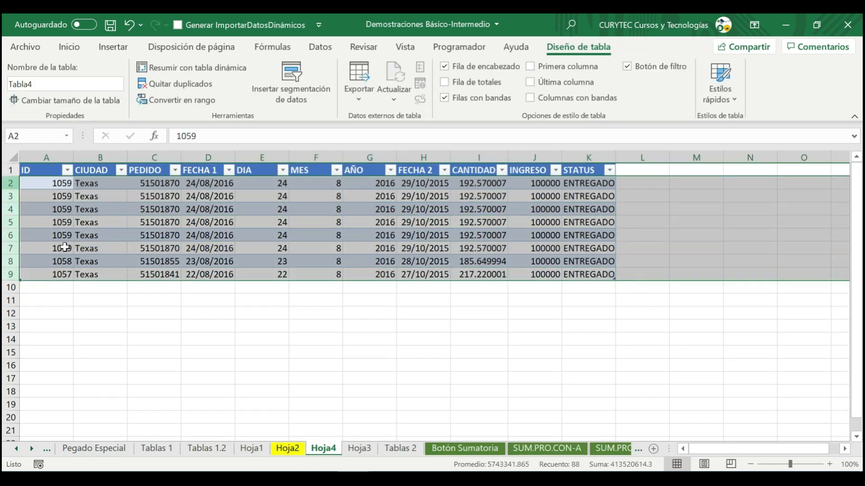
left_click_drag(479, 183, 479, 275)
left_click_drag(541, 183, 536, 275)
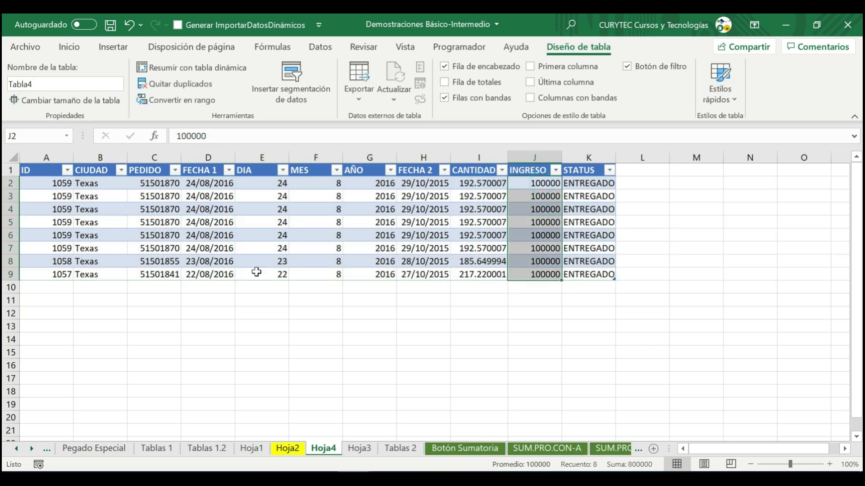
right_click(331, 454)
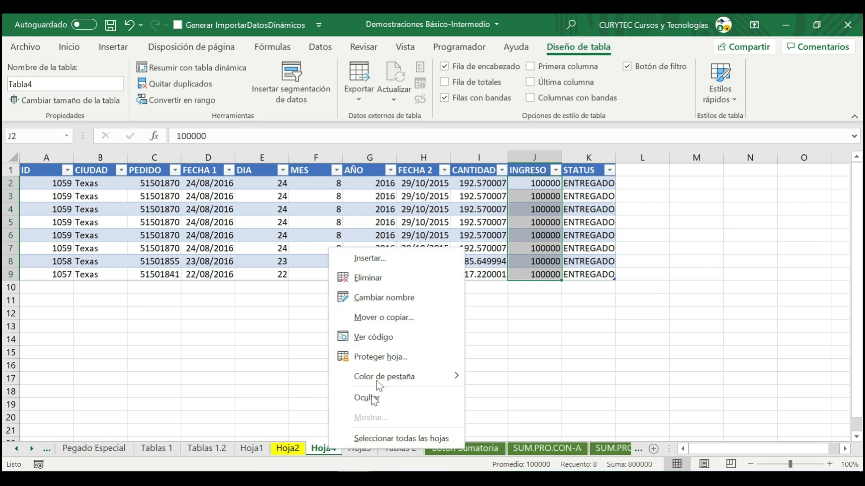
left_click(388, 279)
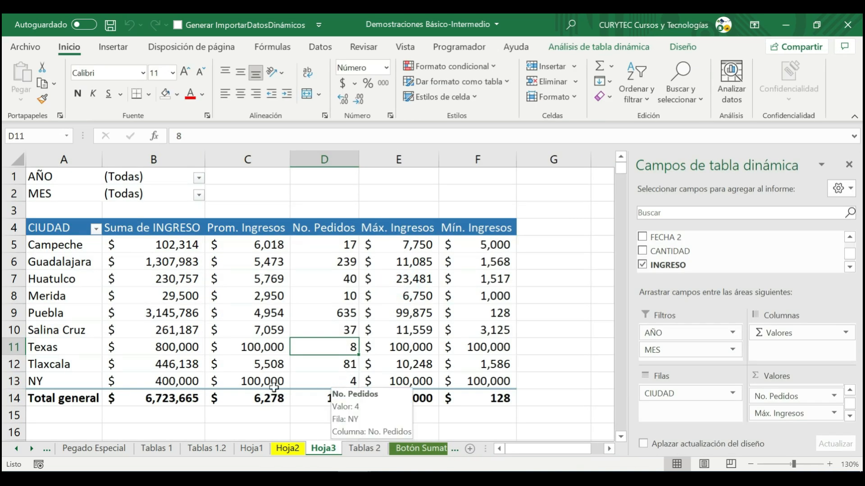
Show the underlying detail records for the NY order count and review their STATUS values
left_click(63, 386)
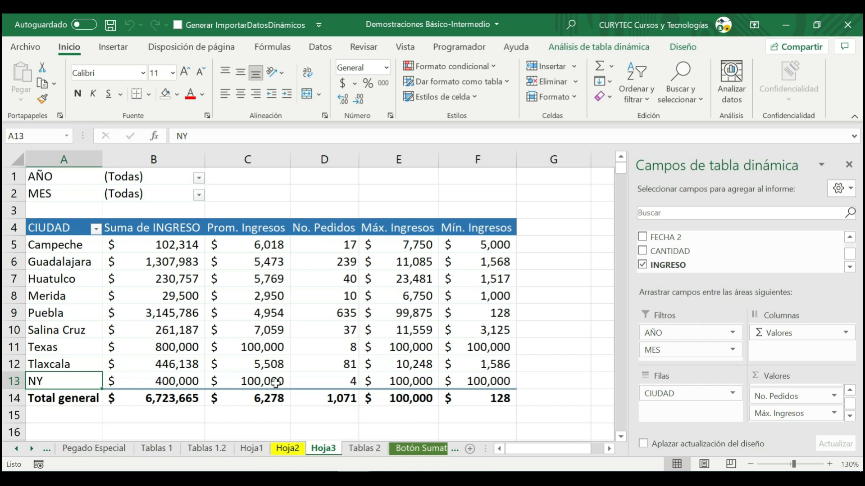
left_click(333, 379)
double_click(325, 378)
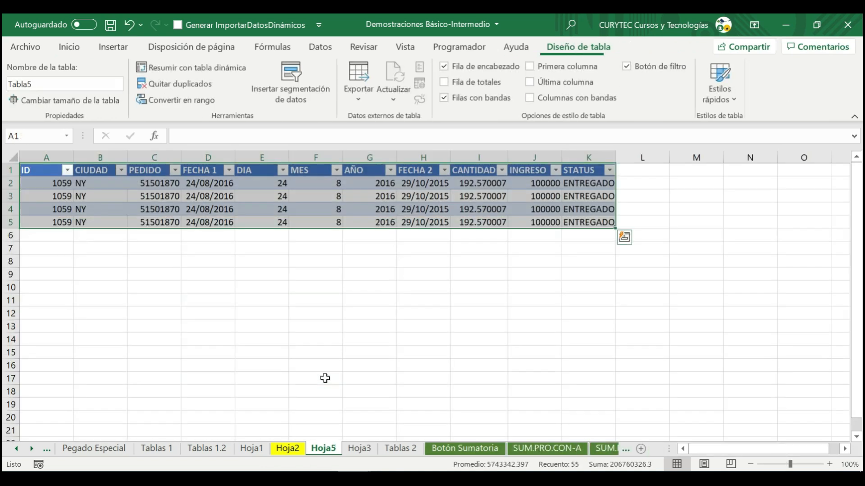
left_click_drag(568, 221, 578, 183)
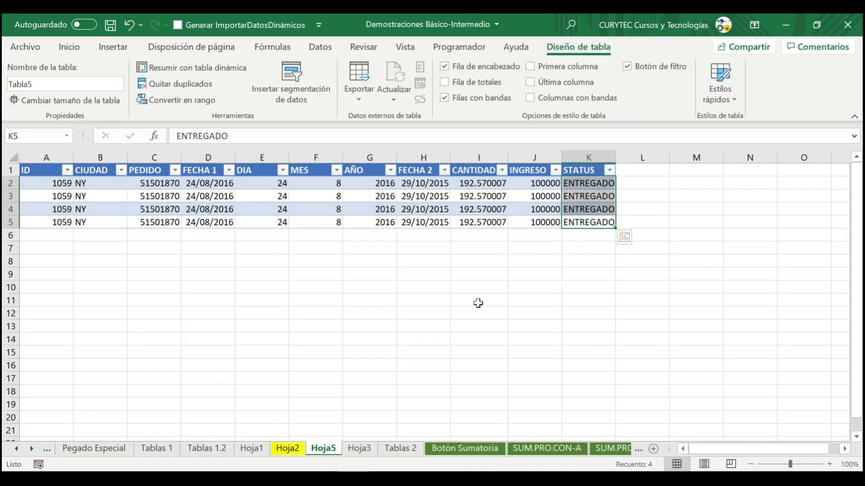
Delete the NY detail sheet and confirm its permanent removal
right_click(327, 450)
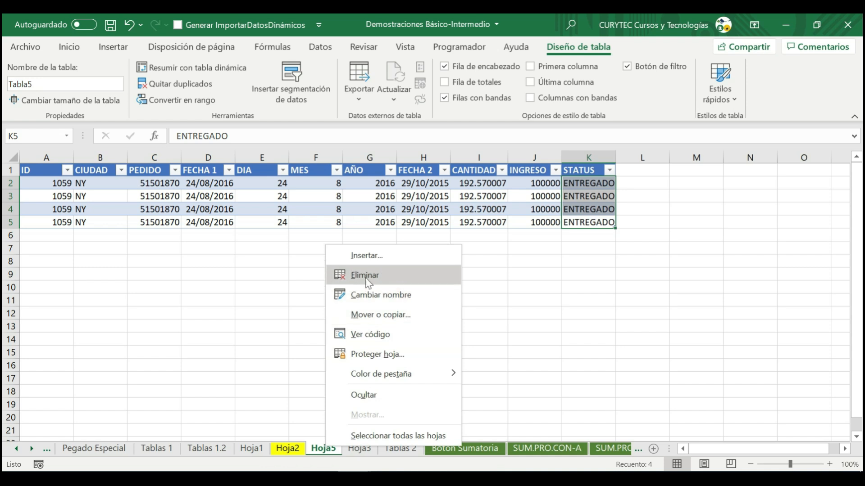
left_click(341, 274)
left_click(407, 288)
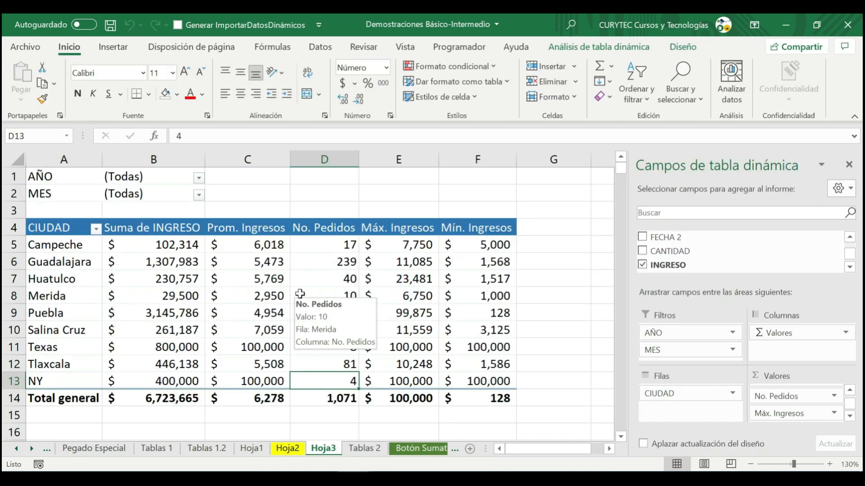
Change the pivot table's report layout to compact form
left_click(347, 296)
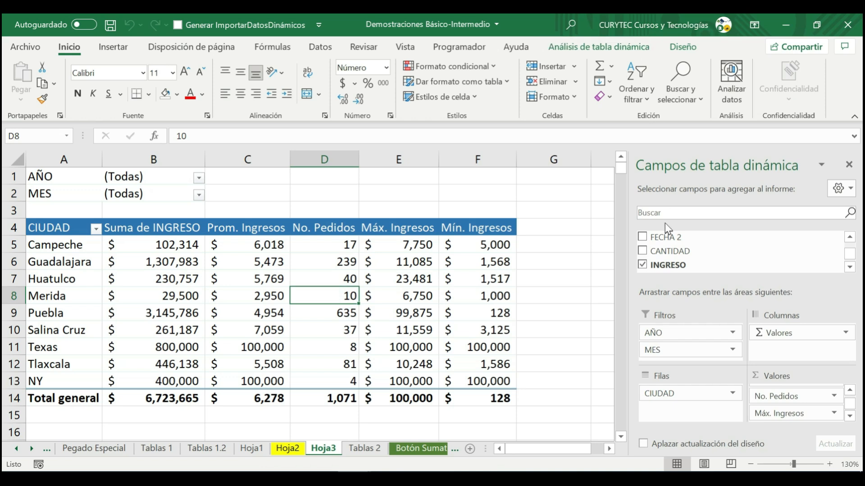
left_click(684, 47)
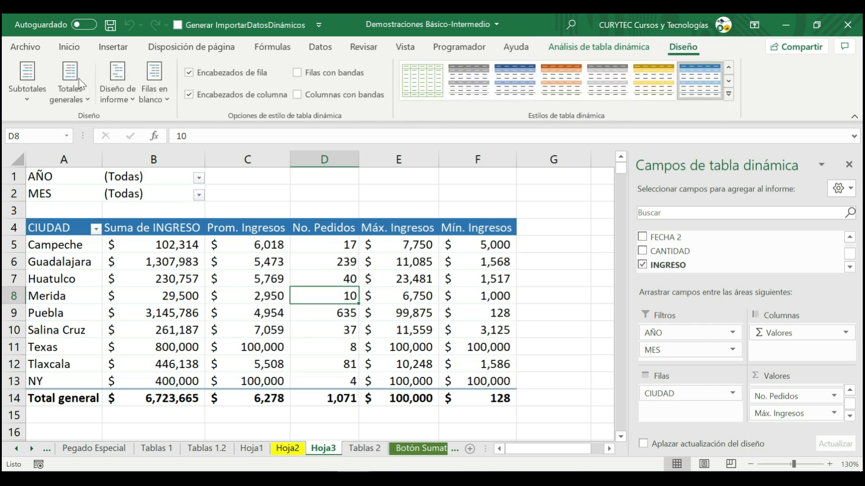
left_click(117, 94)
left_click(192, 128)
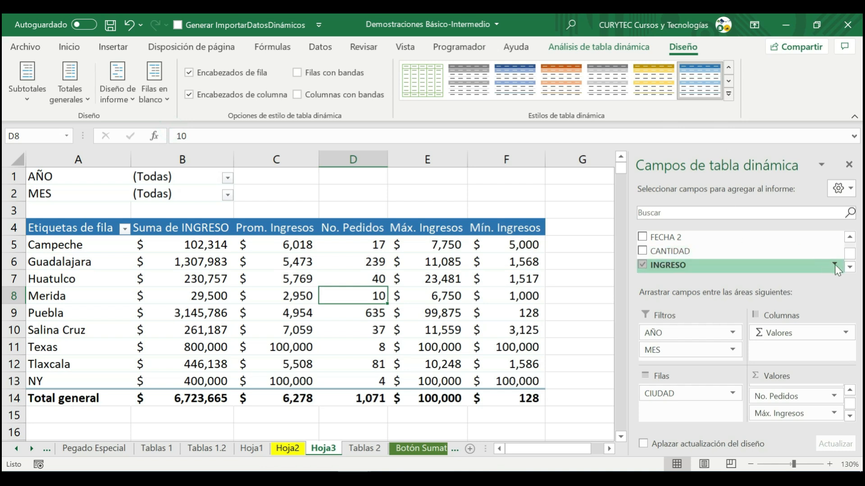
Add the STATUS field to the rows beneath CIUDAD and expand all the cities to show their statuses
scroll(851, 260, "down", 2)
left_click_drag(662, 247, 681, 410)
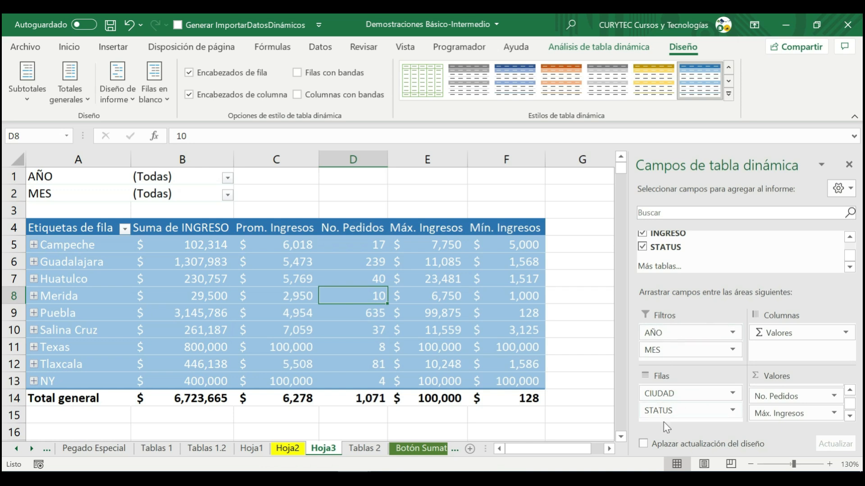
left_click(88, 244)
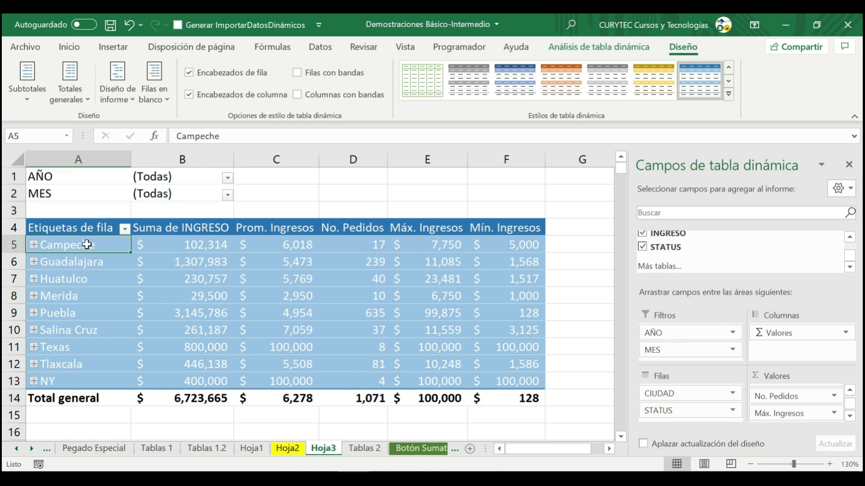
left_click(598, 47)
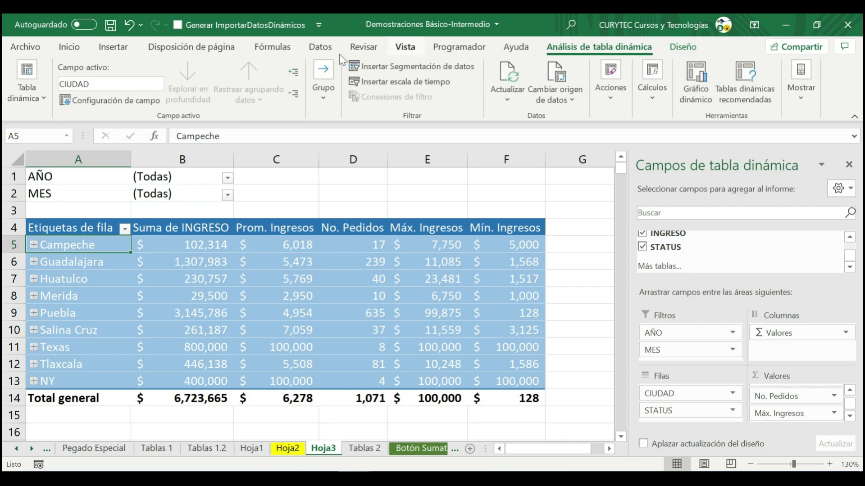
left_click(295, 72)
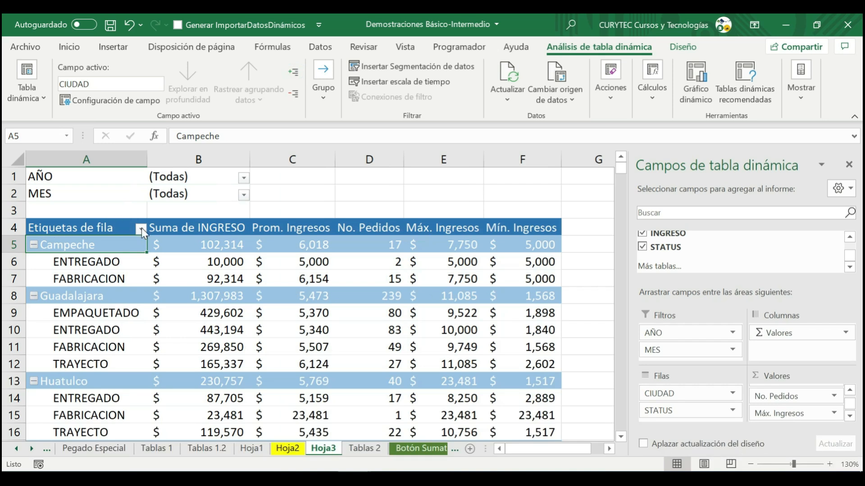
Examine the field selector in the row labels filter with the Campeche cell selected, and close the filter unchanged
left_click(141, 228)
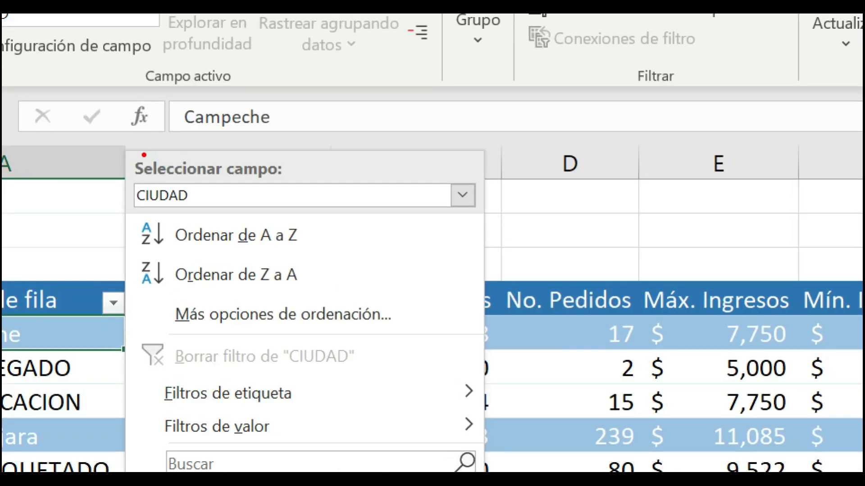
mouse_move(126, 158)
left_mouse_down()
mouse_move(184, 186)
mouse_move(464, 211)
mouse_move(483, 223)
left_mouse_up()
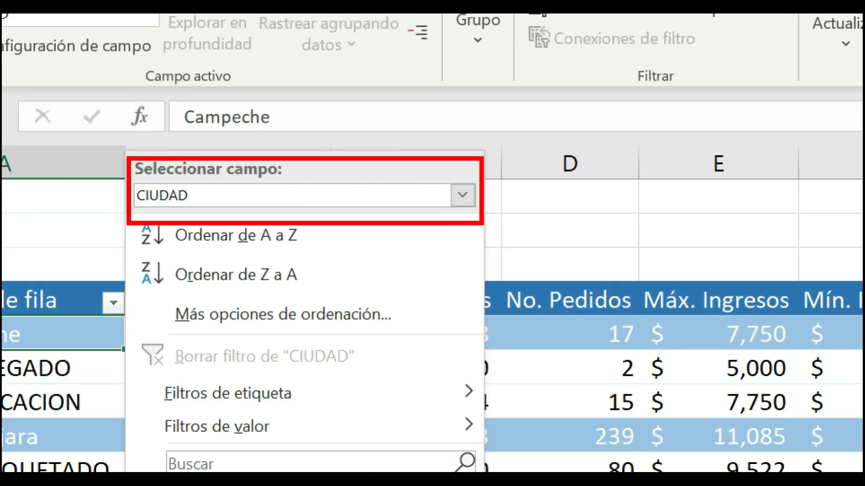
key("Escape")
key("Escape")
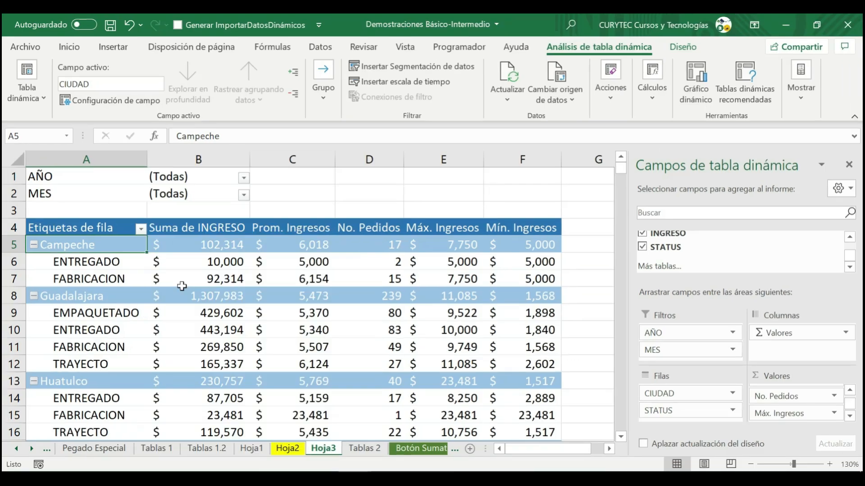
Compare the city and status labels in the first column and check the row labels filter with the ENTREGADO cell selected
left_click(98, 159)
left_click_drag(90, 245, 92, 264)
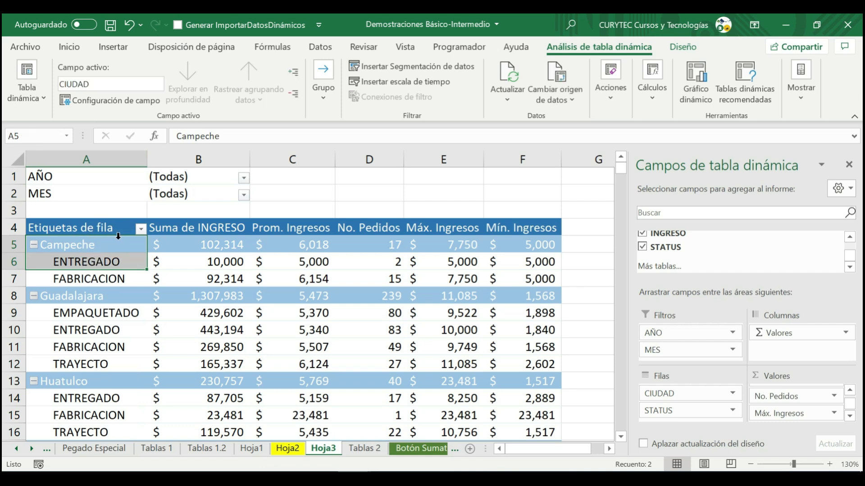
left_click(97, 261)
left_click(141, 231)
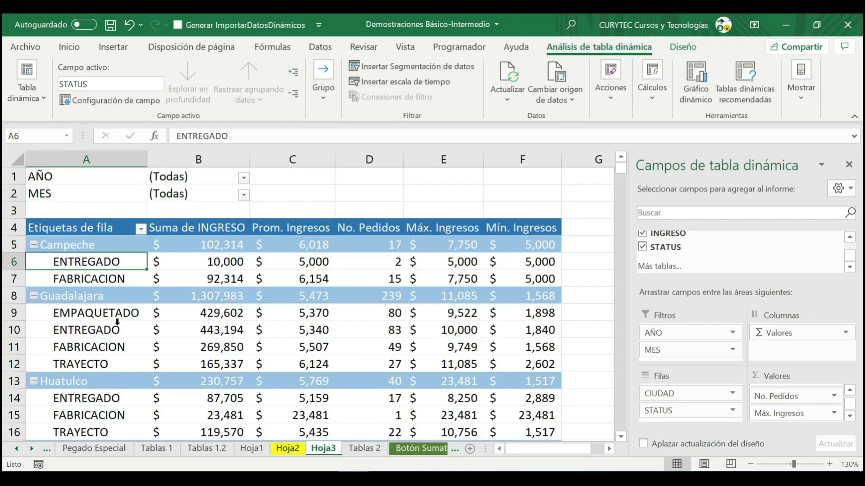
Filter the CIUDAD row field to show only Guadalajara, Merida and Salina Cruz
left_click(140, 229)
left_click(319, 175)
left_click(225, 185)
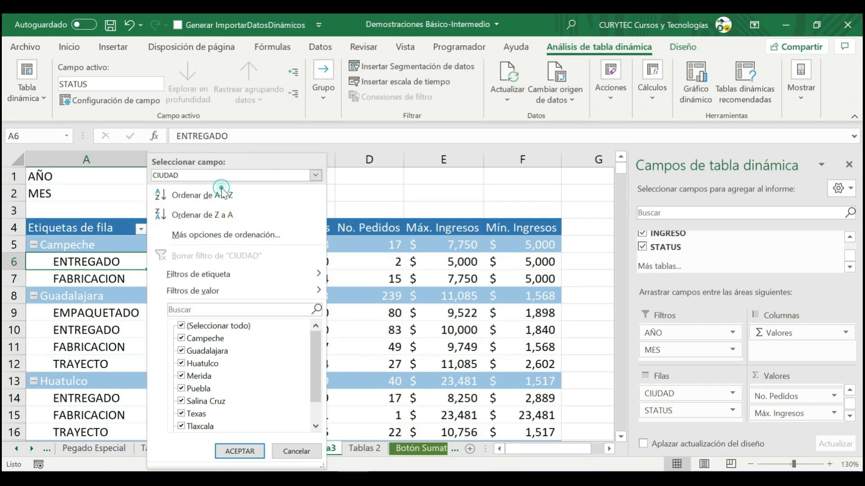
left_click(182, 326)
left_click(181, 351)
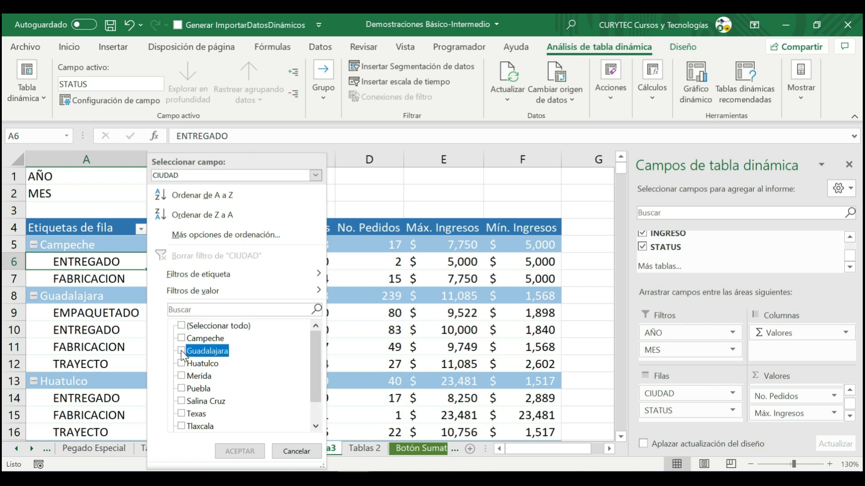
left_click(182, 376)
left_click(182, 402)
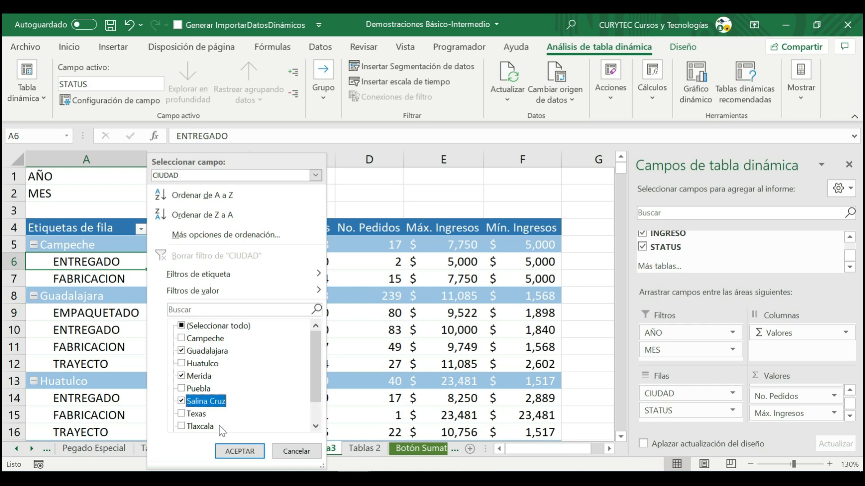
left_click(236, 452)
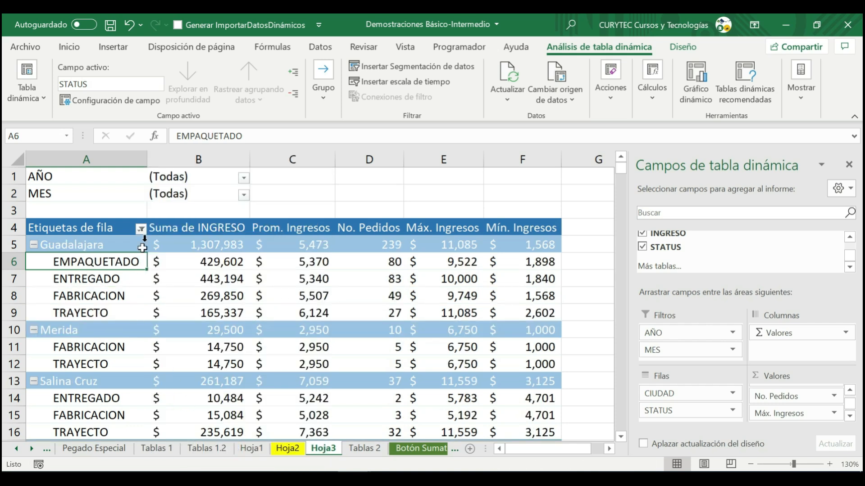
Filter the STATUS row field to show only ENTREGADO
left_click_drag(94, 263, 95, 311)
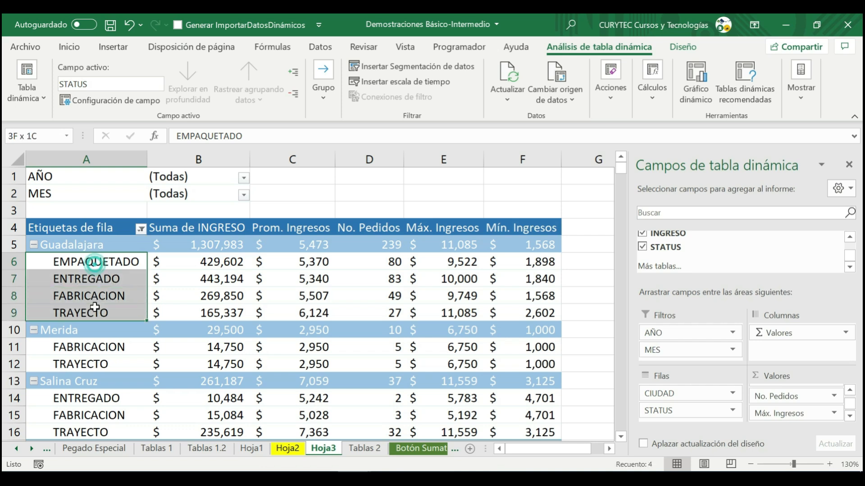
left_click(141, 230)
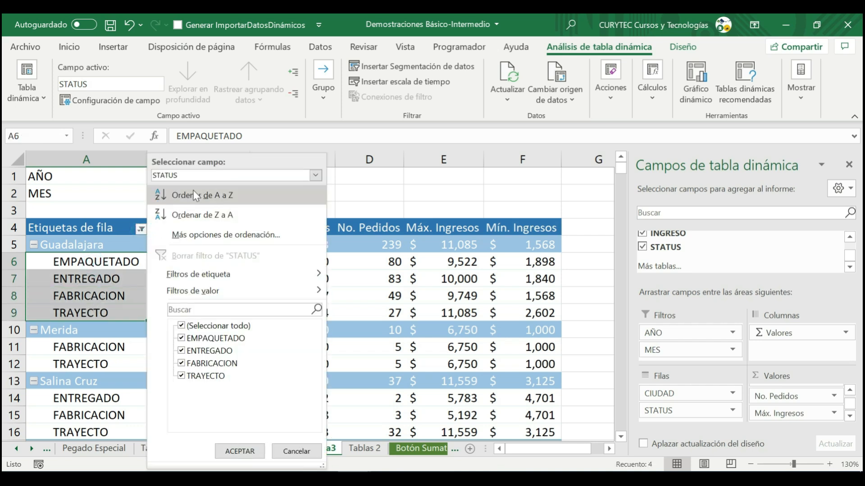
left_click(181, 326)
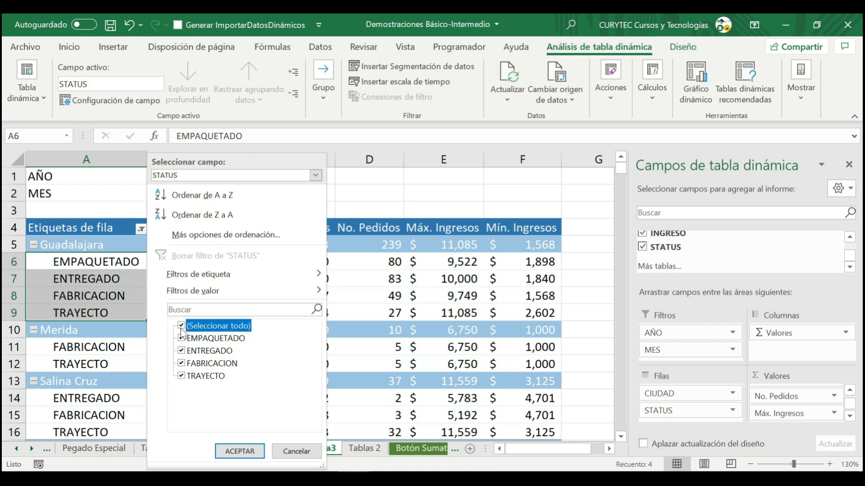
left_click(181, 351)
left_click(236, 451)
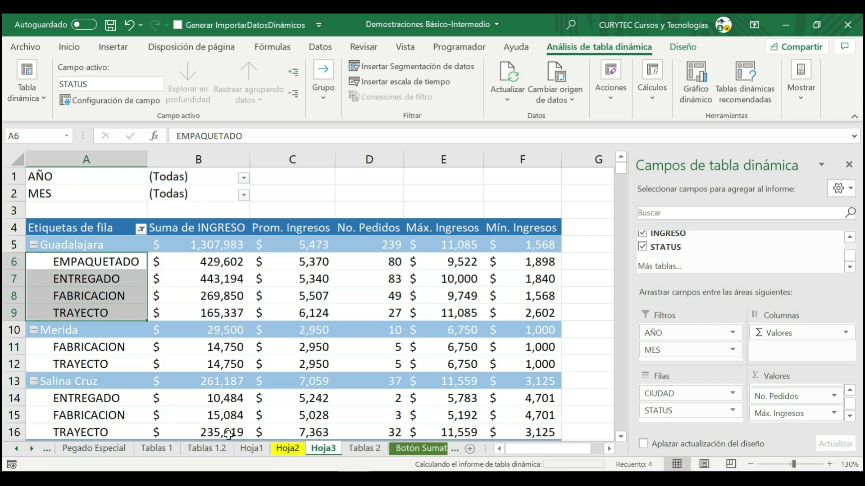
Review the filtered Guadalajara row, its ENTREGADO row and the grand total of income
left_click(135, 345)
left_click(15, 244)
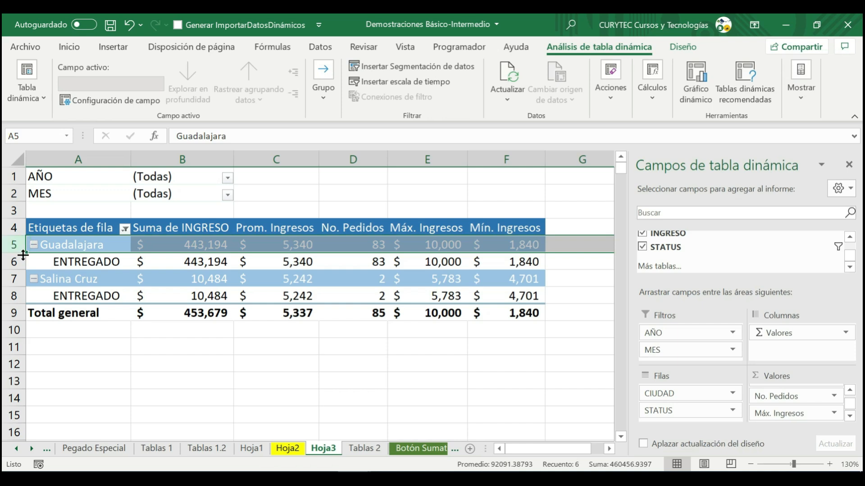
left_click(15, 262)
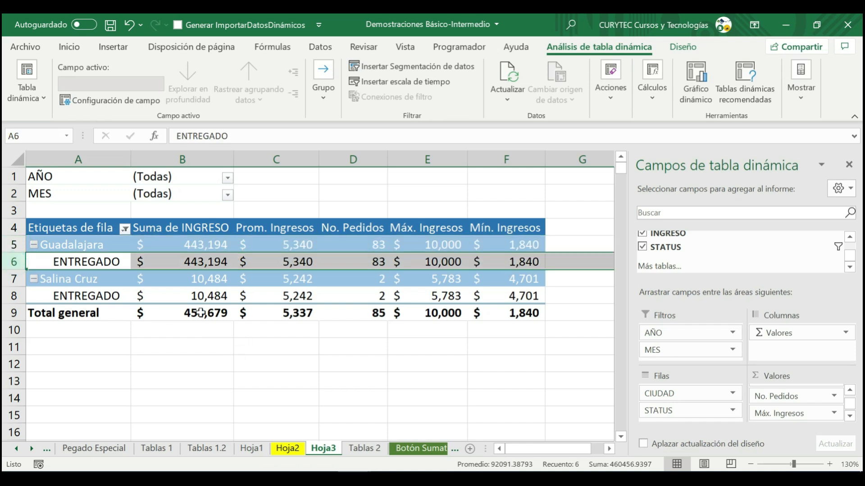
left_click(201, 312)
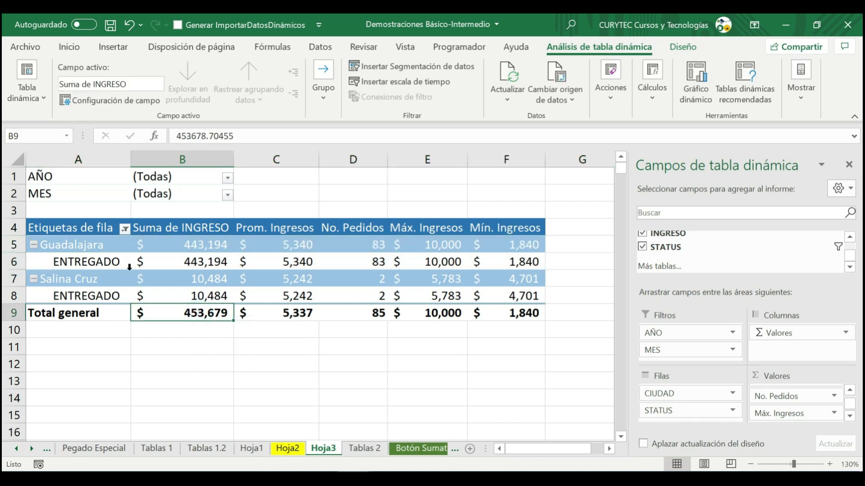
Show the detail records behind the No. Pedidos value of the ENTREGADO row under Salina Cruz
left_click(125, 229)
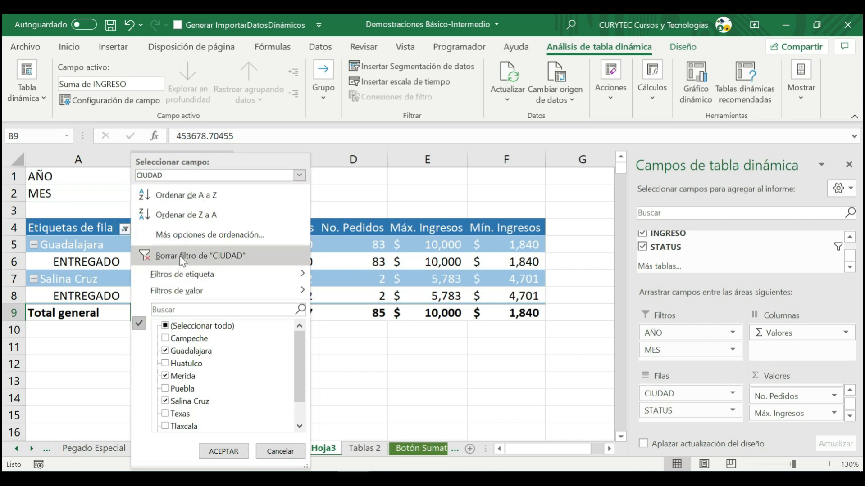
left_click(386, 295)
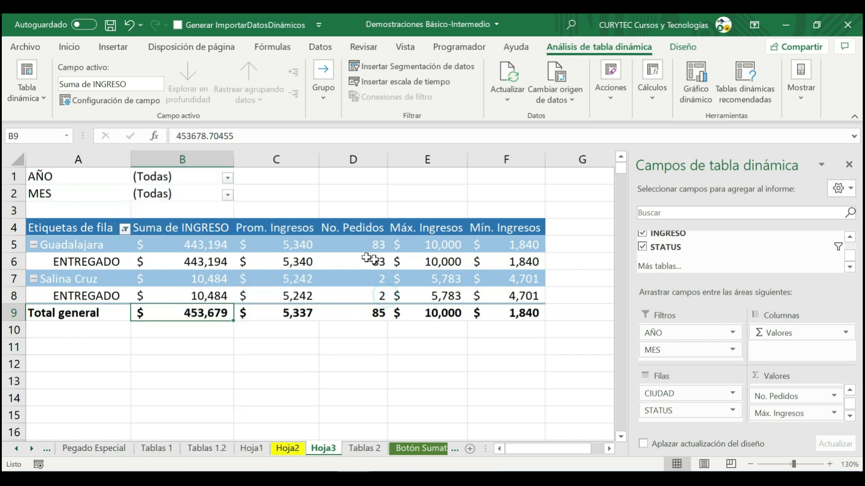
left_click(371, 297)
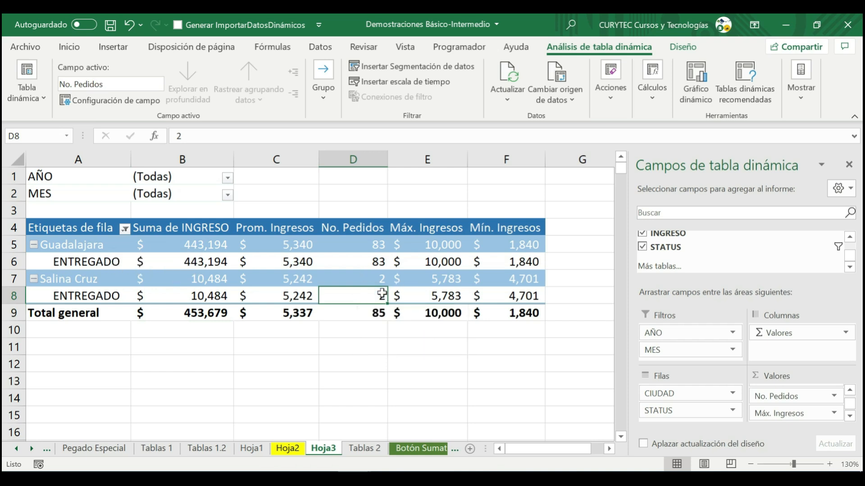
double_click(366, 298)
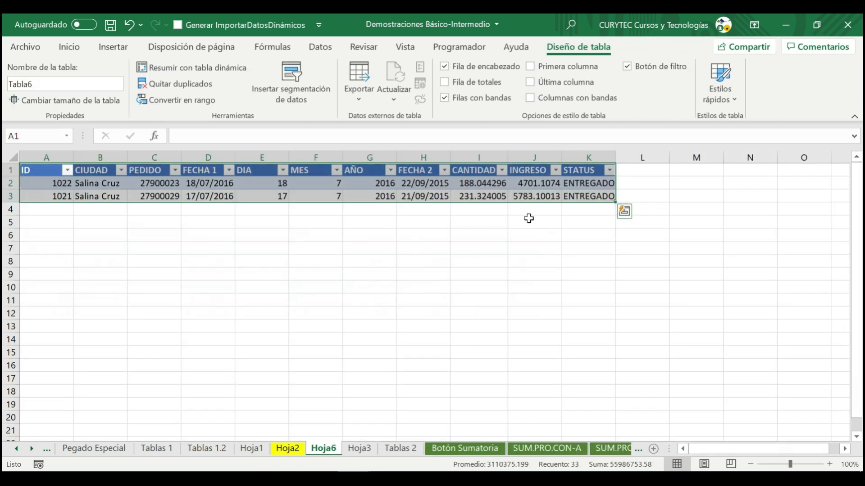
Compare the STATUS and CIUDAD columns of the extracted records with the Salina Cruz row in the pivot table
left_click_drag(590, 184, 578, 199)
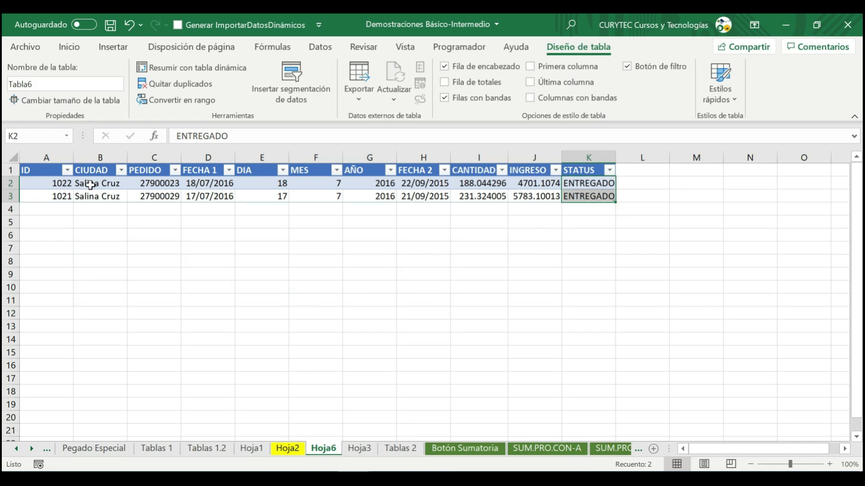
left_click_drag(100, 183, 100, 197)
left_click(359, 449)
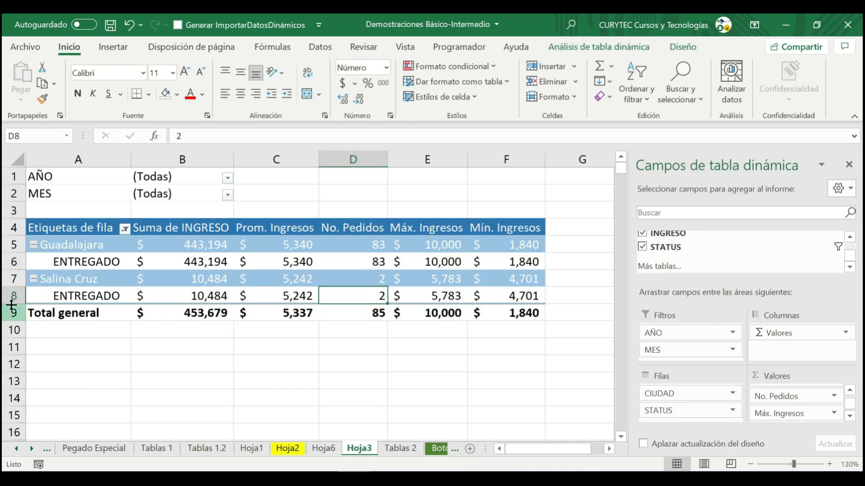
left_click(72, 279)
Delete the Hoja6 detail sheet permanently and return to the pivot table on Hoja3
right_click(334, 449)
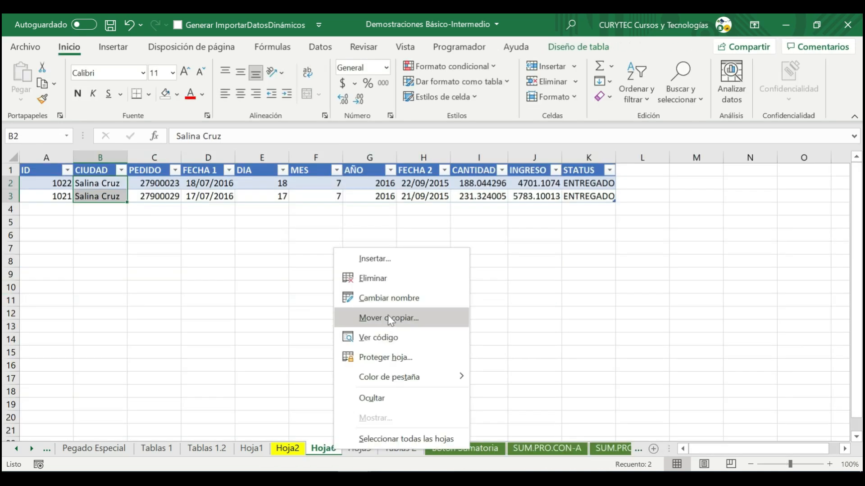
left_click(395, 280)
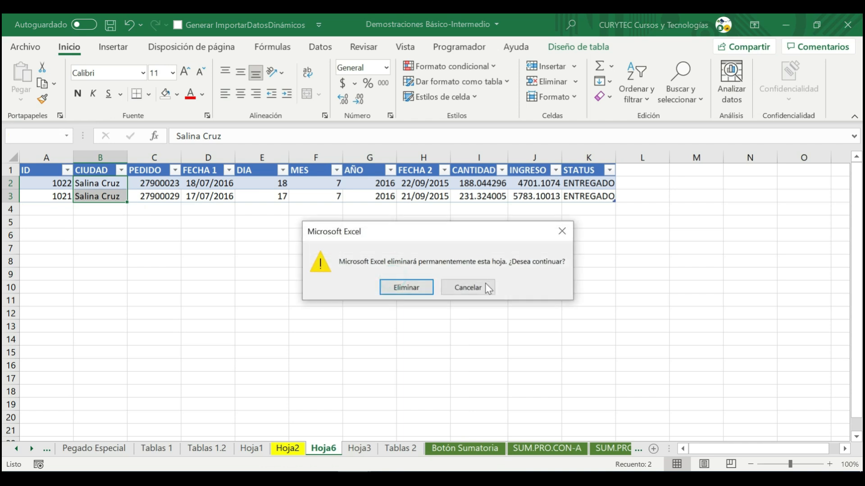
left_click(423, 287)
left_click(358, 449)
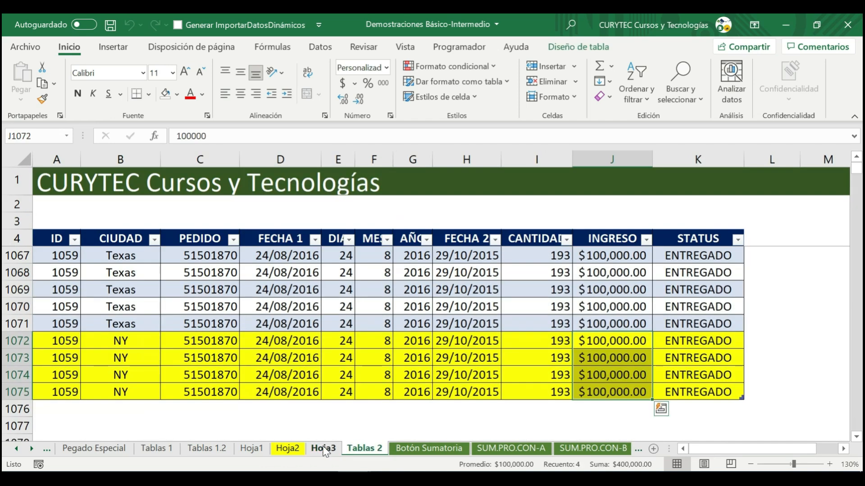
left_click(323, 449)
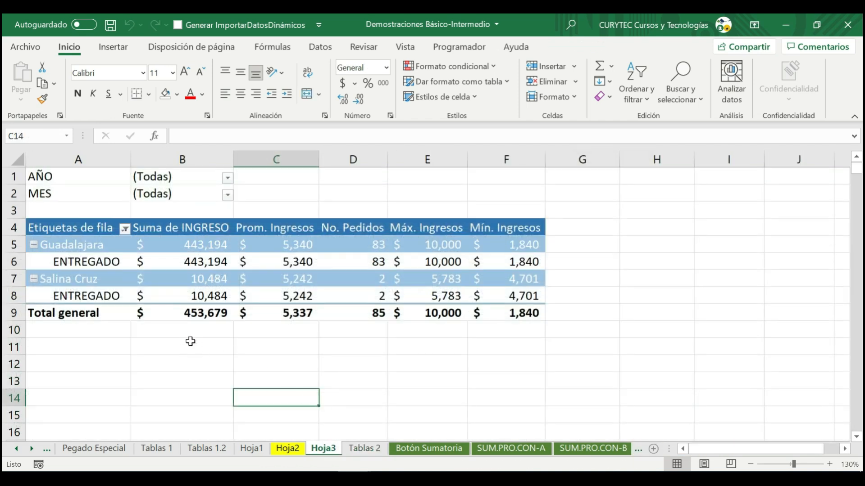
Remove Prom. Ingresos, No. Pedidos, Máx. Ingresos and Mín. Ingresos from the pivot table values, keeping only Suma de INGRESO
left_click(364, 264)
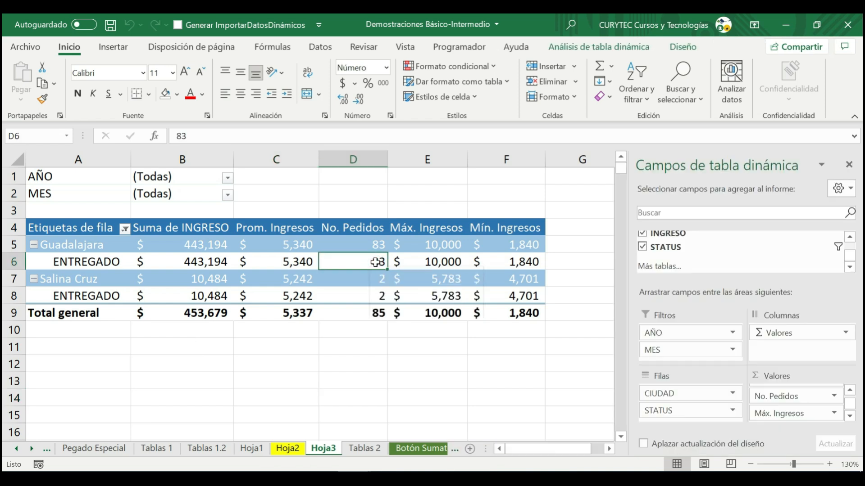
right_click(377, 263)
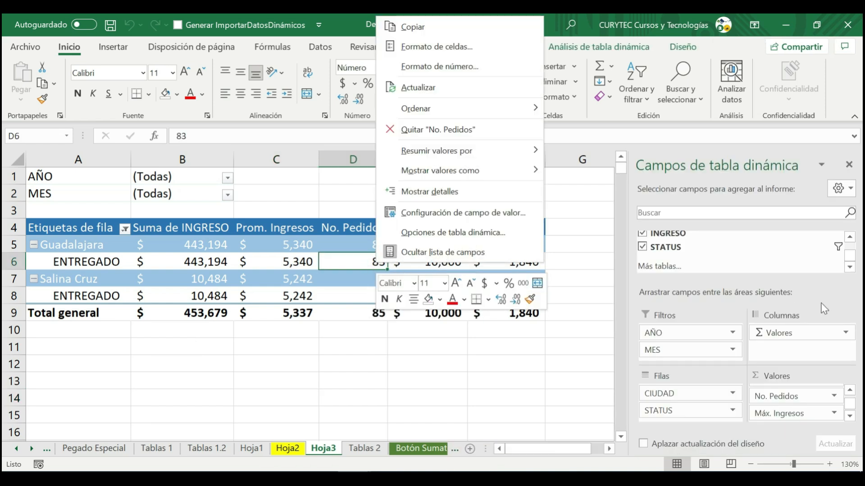
left_click(793, 413)
left_click_drag(793, 414, 618, 414)
left_click_drag(762, 411, 491, 405)
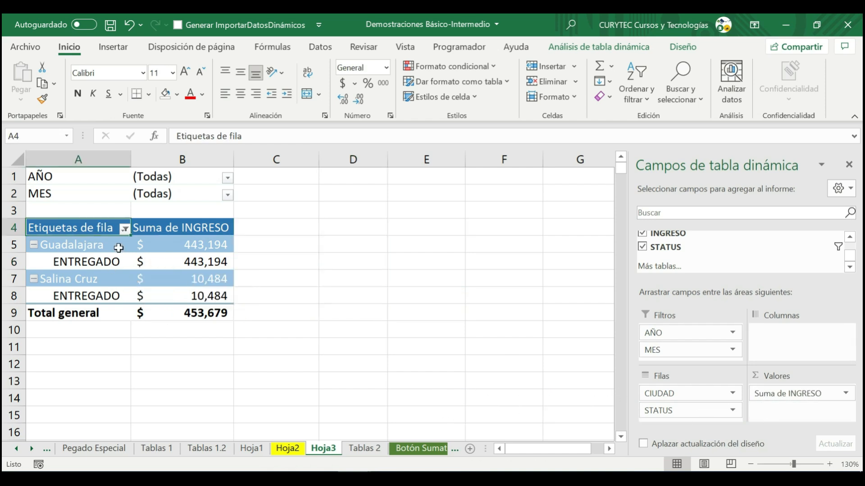
Clear the filters on the CIUDAD and STATUS row fields of the pivot table
left_click(122, 228)
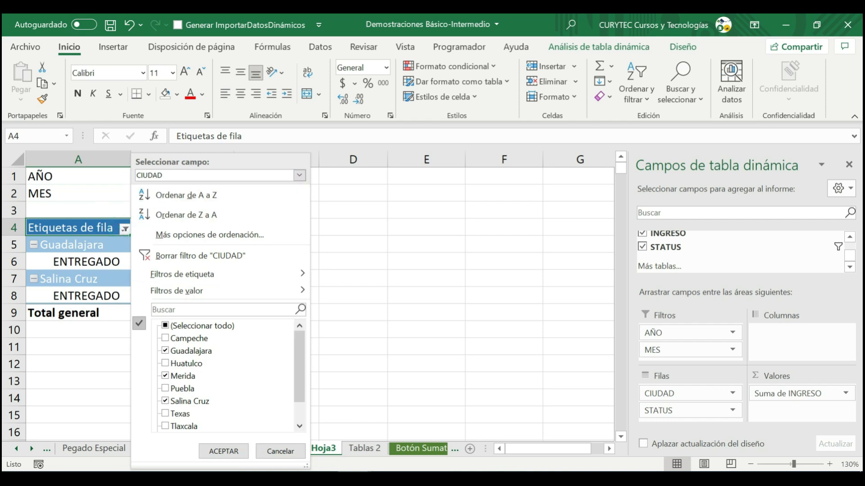
left_click(180, 257)
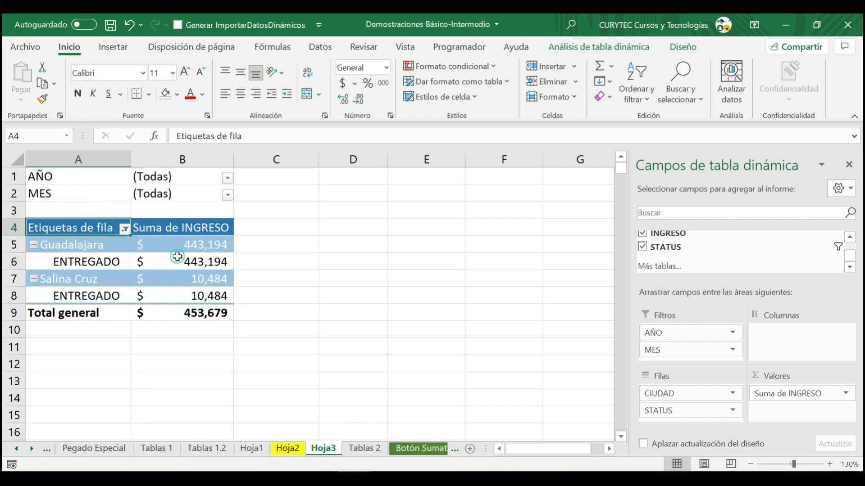
left_click(125, 228)
left_click(187, 176)
left_click(180, 204)
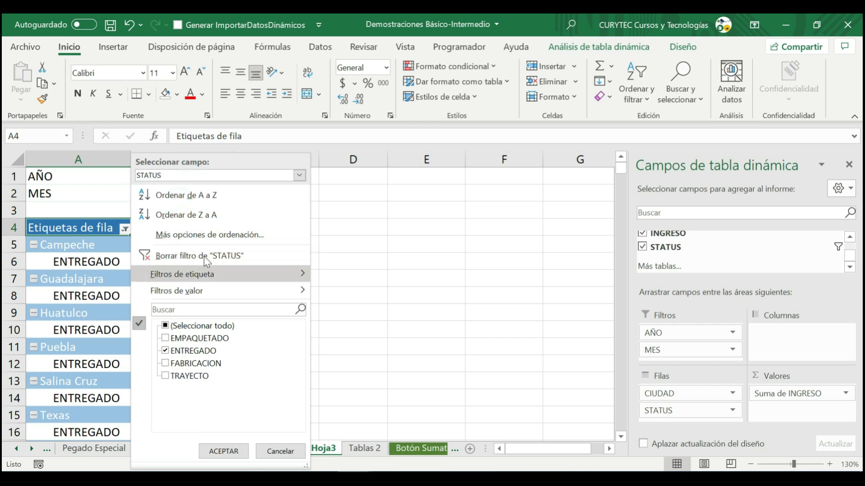
left_click(190, 253)
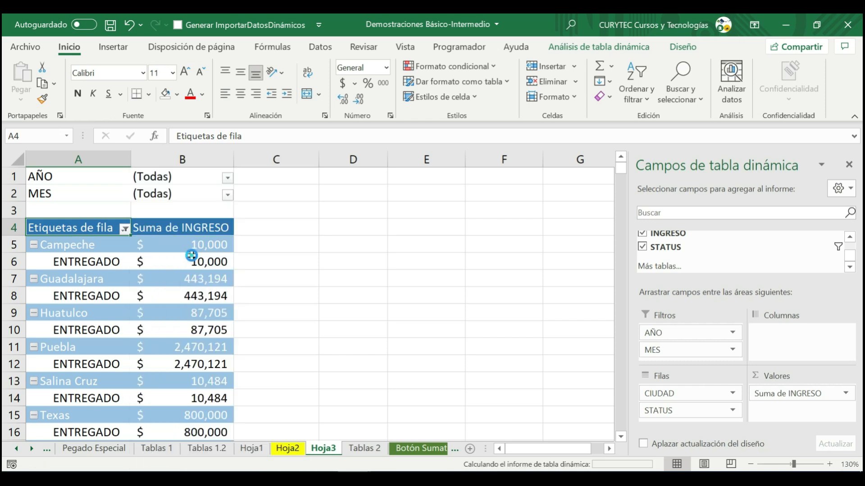
Remove the STATUS field from the pivot table rows so that only CIUDAD is left
scroll(216, 364, "down", 3)
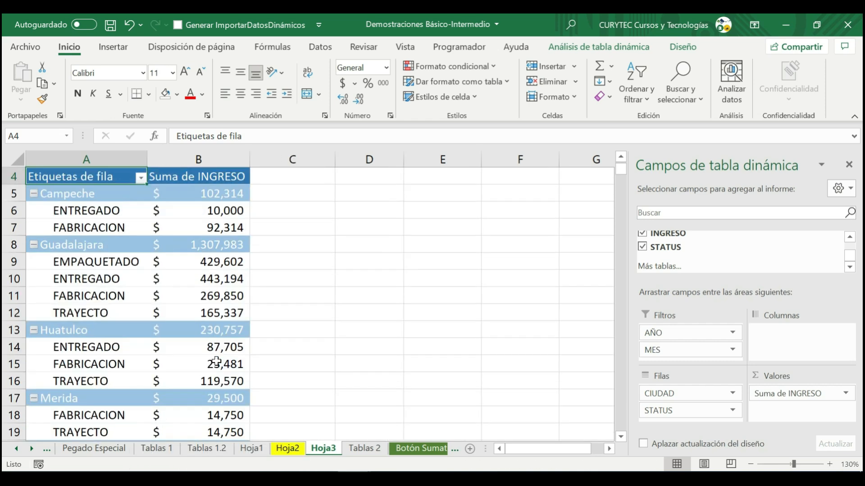
left_click_drag(667, 408, 428, 374)
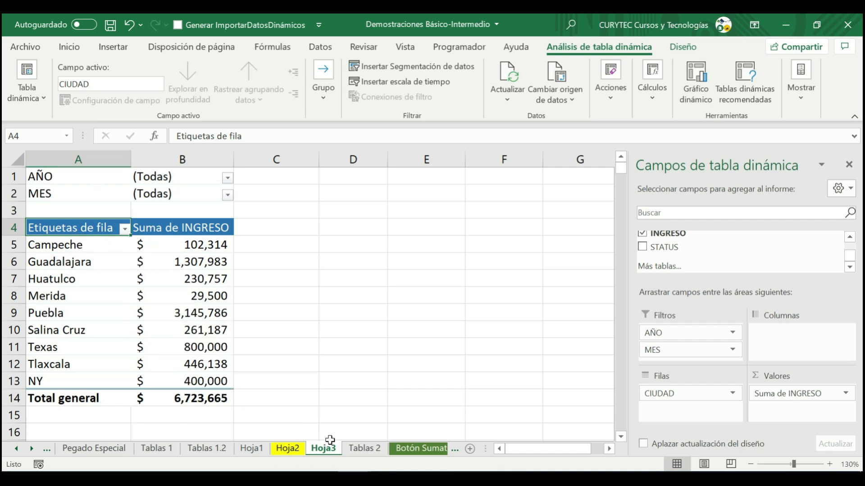
Examine the CIUDAD column and the empty column L beside the source table on Tablas 2, then return to Hoja3
left_click(364, 448)
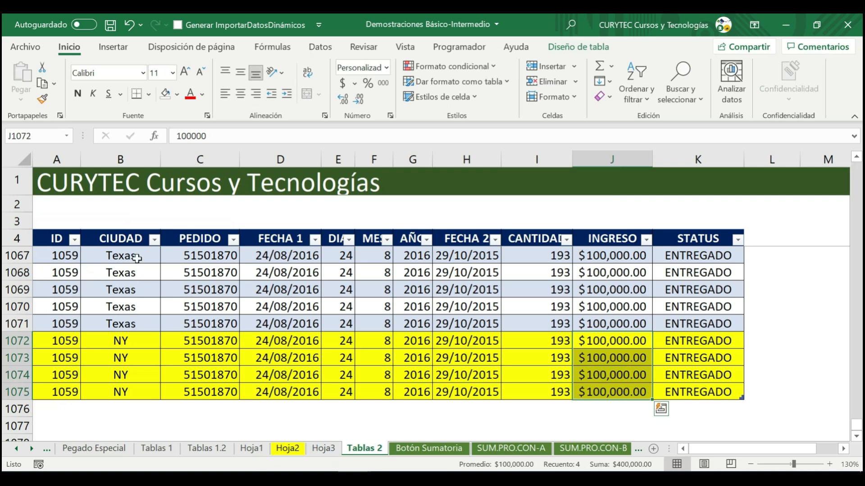
left_click(131, 159)
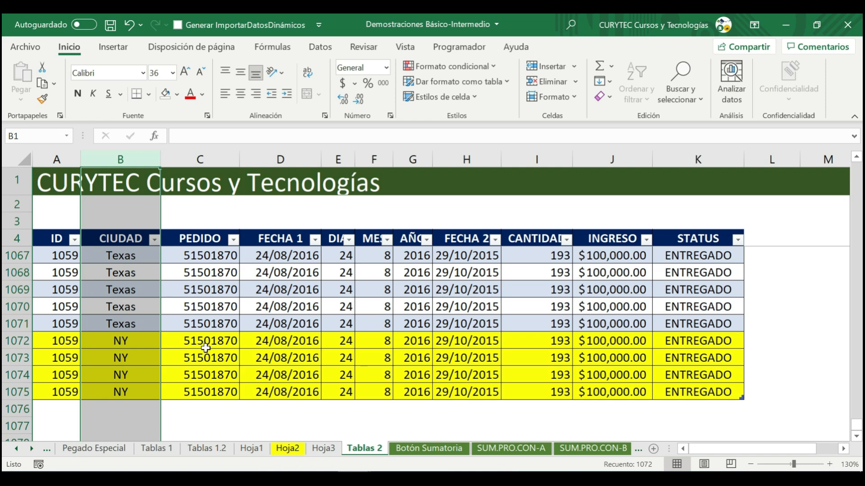
left_click(769, 159, "ctrl")
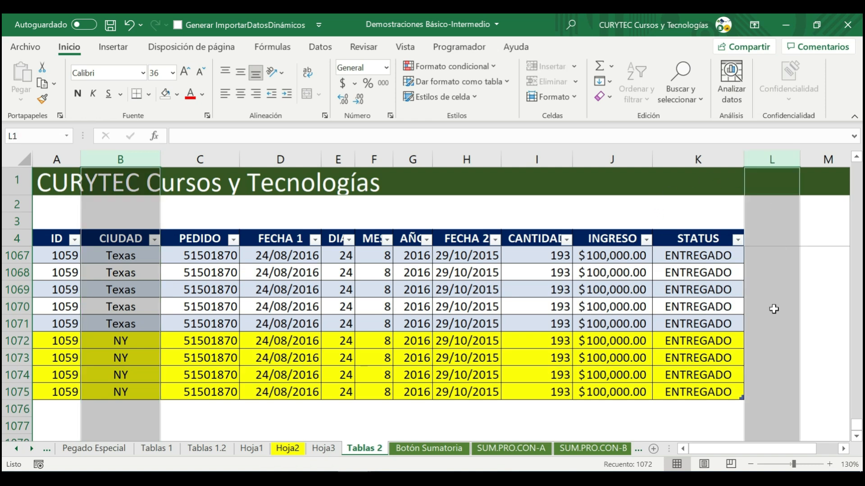
left_click(323, 448)
left_click_drag(94, 244, 92, 296)
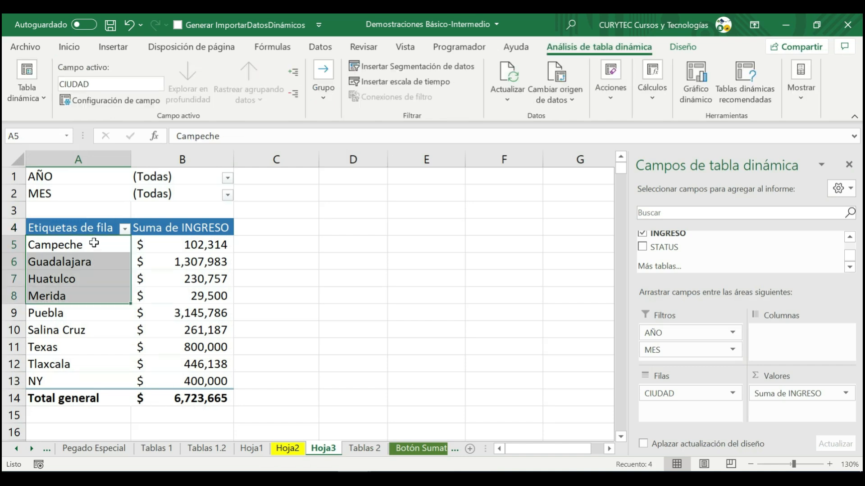
right_click(97, 248)
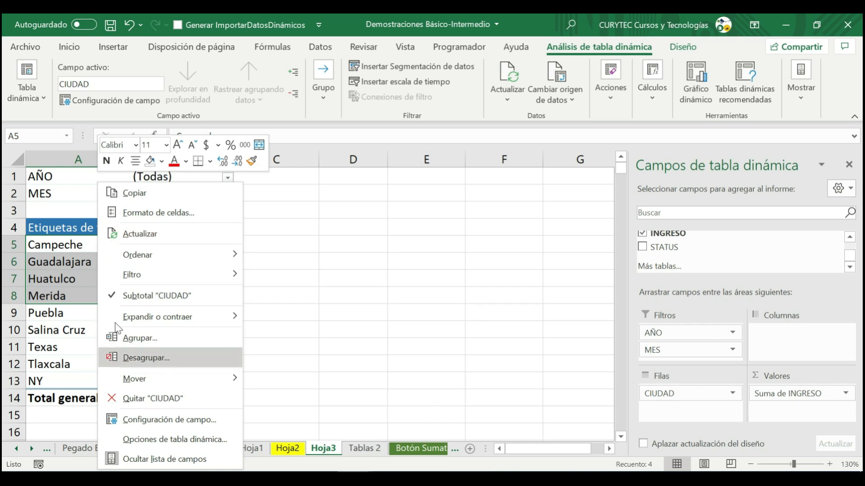
left_click(60, 253)
left_click_drag(84, 246, 79, 373)
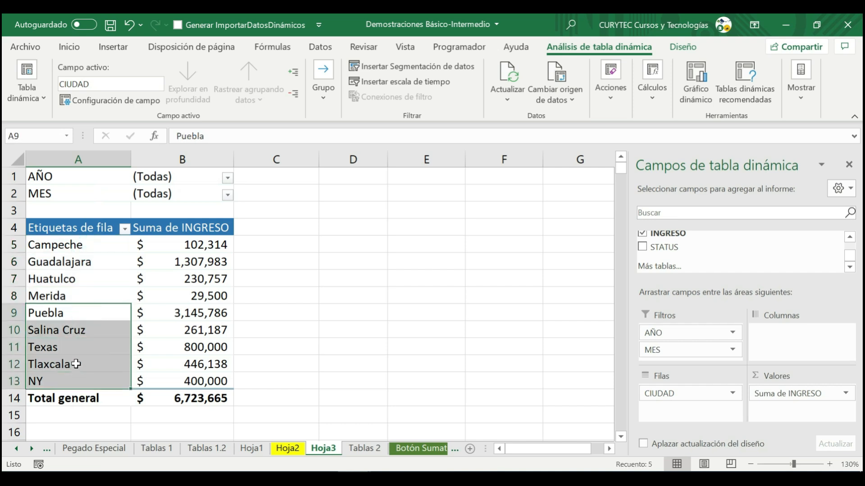
Group the cities Campeche, Guadalajara, Huatulco and Merida in the pivot table's row labels
left_click_drag(74, 244, 88, 288)
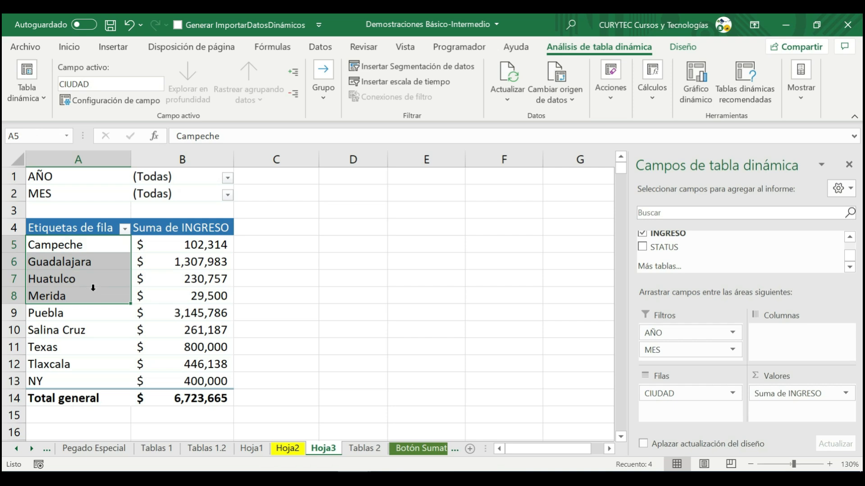
right_click(70, 253)
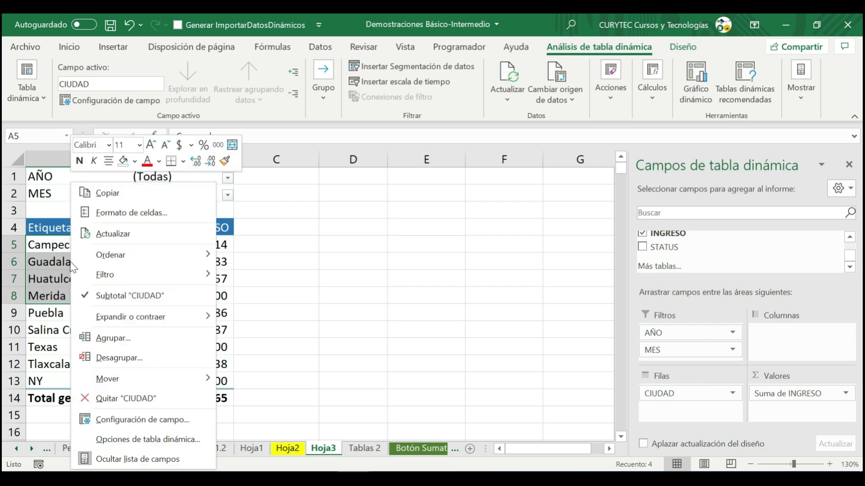
left_click(110, 341)
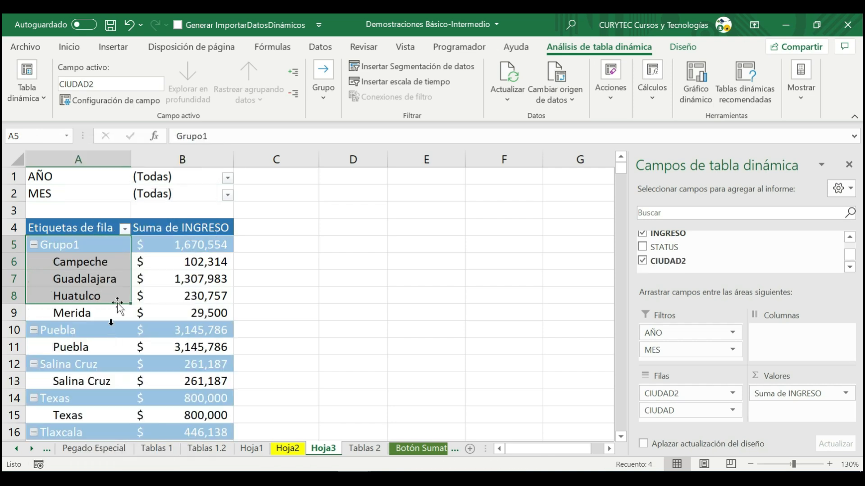
Rename the new city group in the row labels as "Dirección 1"
left_click(91, 247)
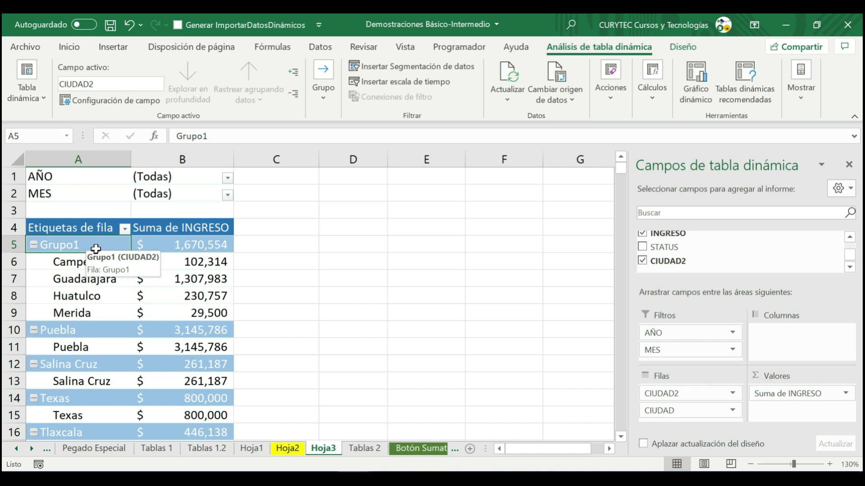
double_click(95, 250)
type("Dirección")
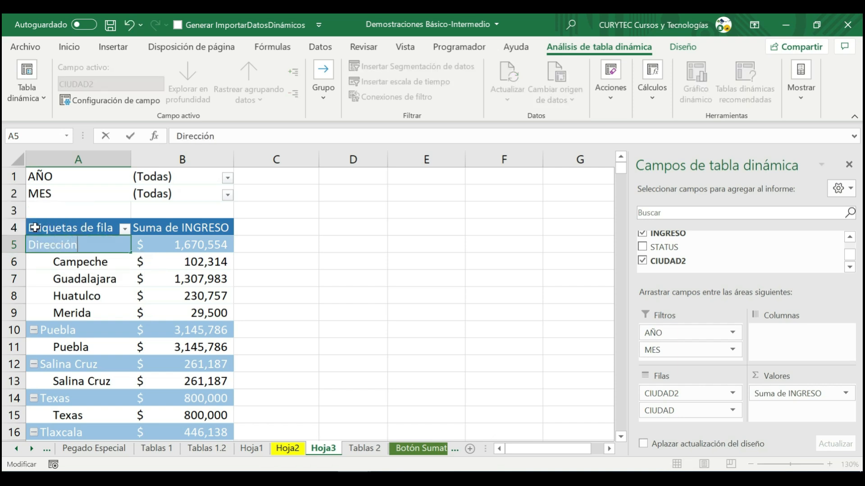
type(" 1")
key("Return")
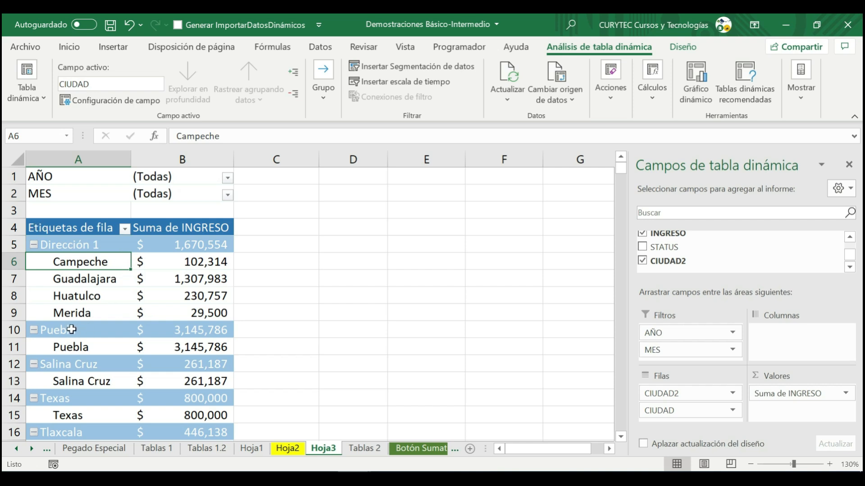
Collapse the ungrouped Puebla, Salina Cruz, Texas, Tlaxcala and NY entries in the row labels
scroll(105, 331, "down", 1)
scroll(106, 331, "down", 1)
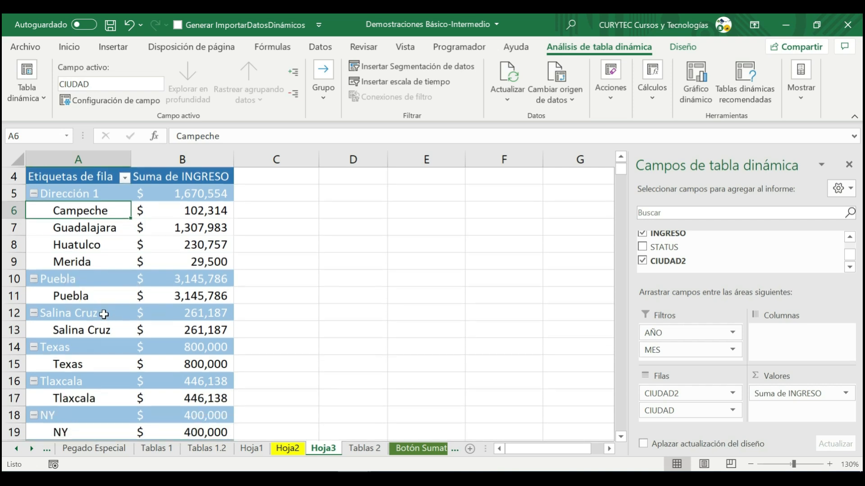
left_click(34, 279)
left_click(34, 296)
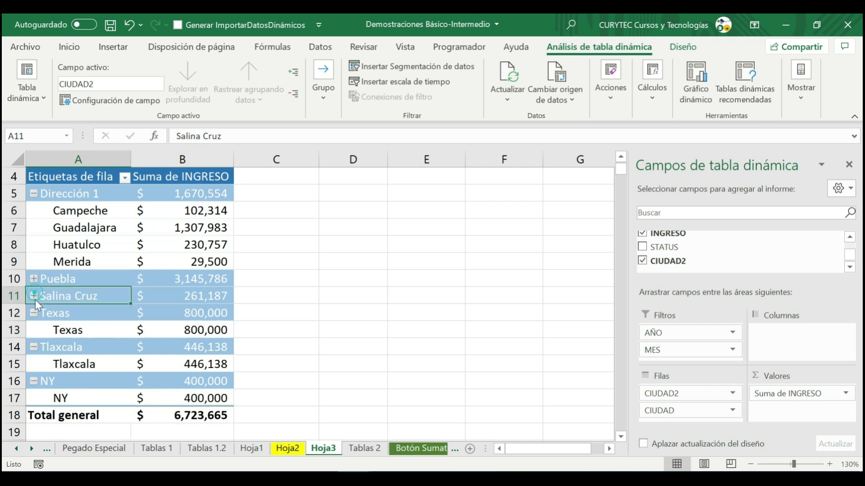
left_click(34, 313)
left_click(34, 330)
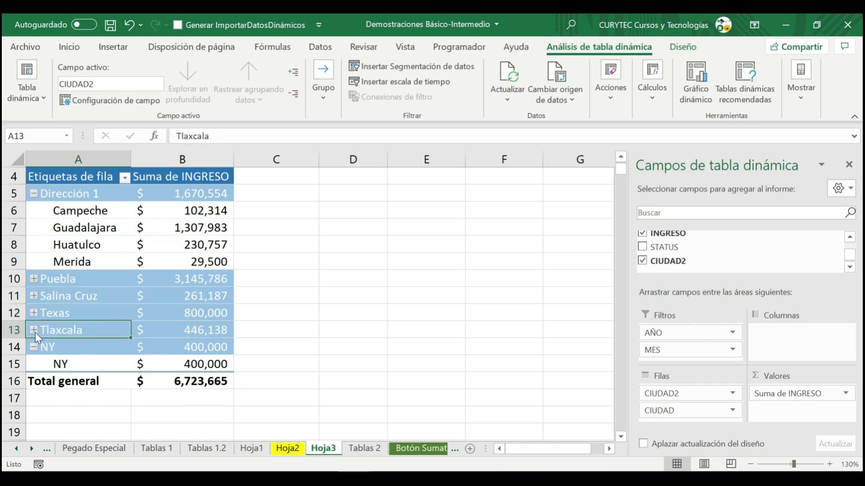
left_click(34, 348)
Group the cities Puebla, Salina Cruz, Texas, Tlaxcala and NY in the pivot table's row labels
left_click_drag(81, 281, 81, 345)
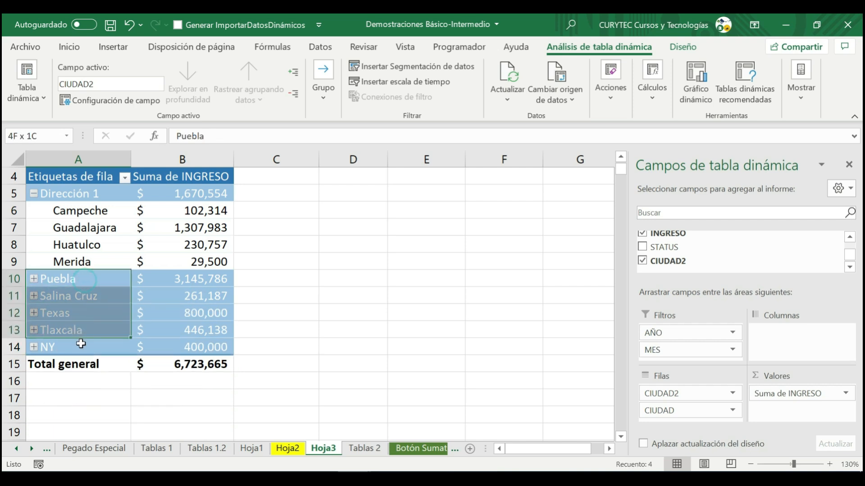
right_click(85, 282)
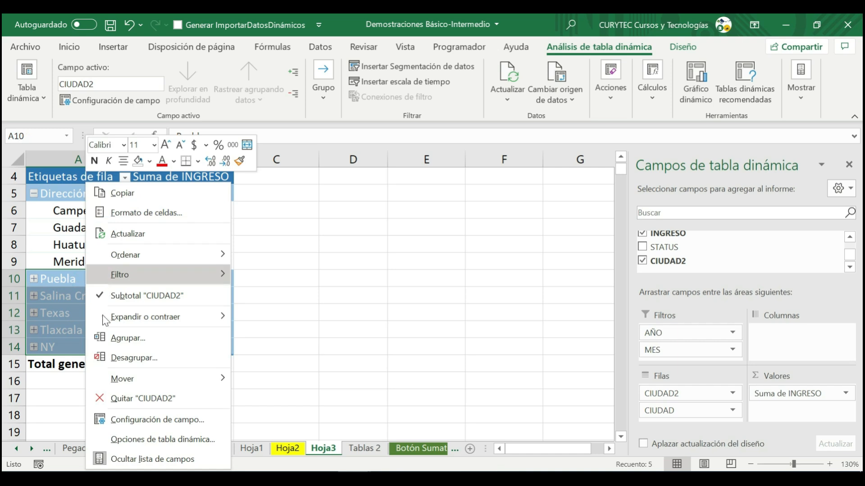
left_click(111, 341)
Rename the second city group in the row labels as "Dirección 2"
left_click(99, 280)
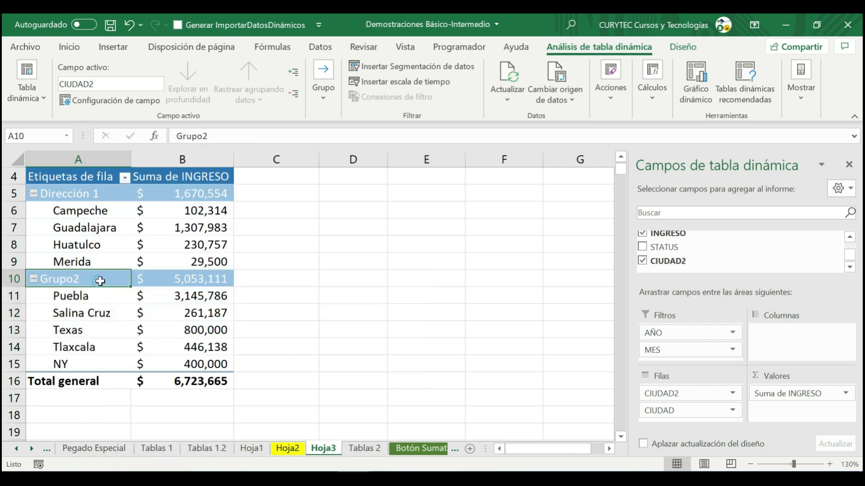
double_click(95, 281)
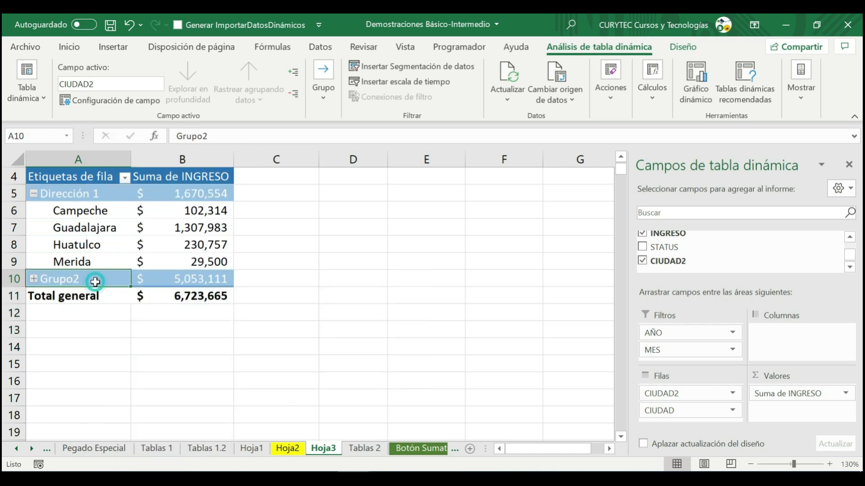
double_click(95, 281)
key("F2")
key("shift+Home")
type("D")
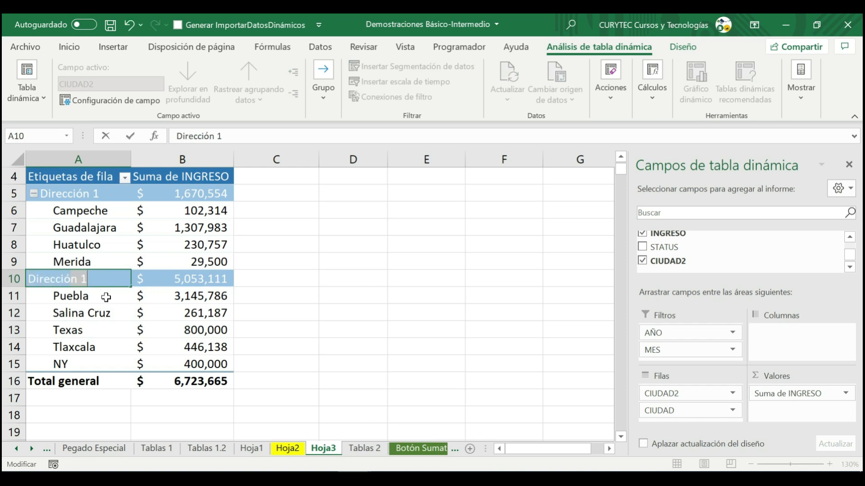
key("Return")
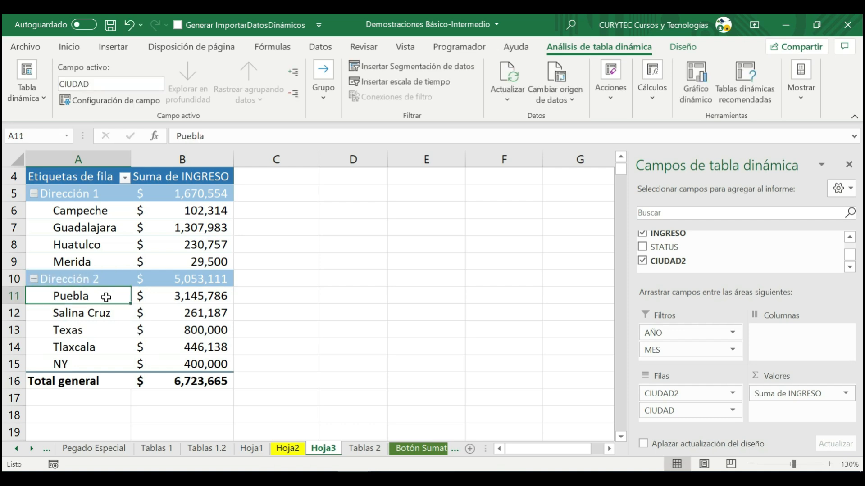
Collapse the ribbon to enlarge the sheet area and bring the start of the pivot field list and the sheet into view
left_click(113, 193)
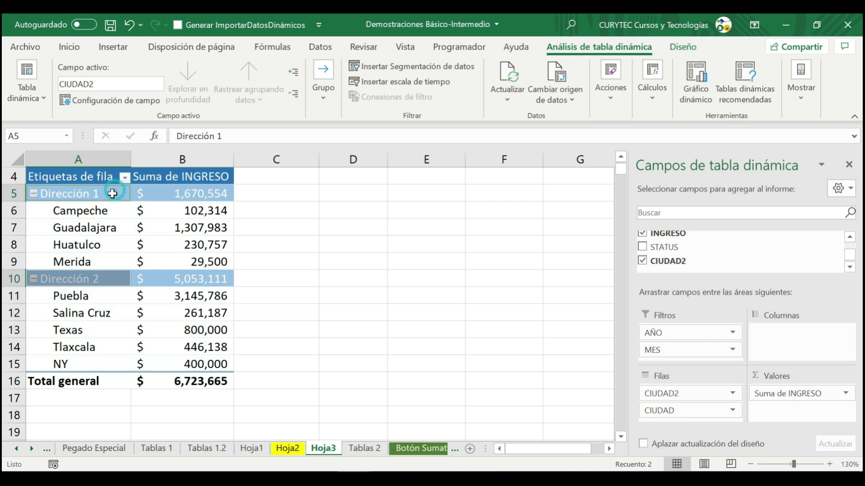
left_click(83, 279)
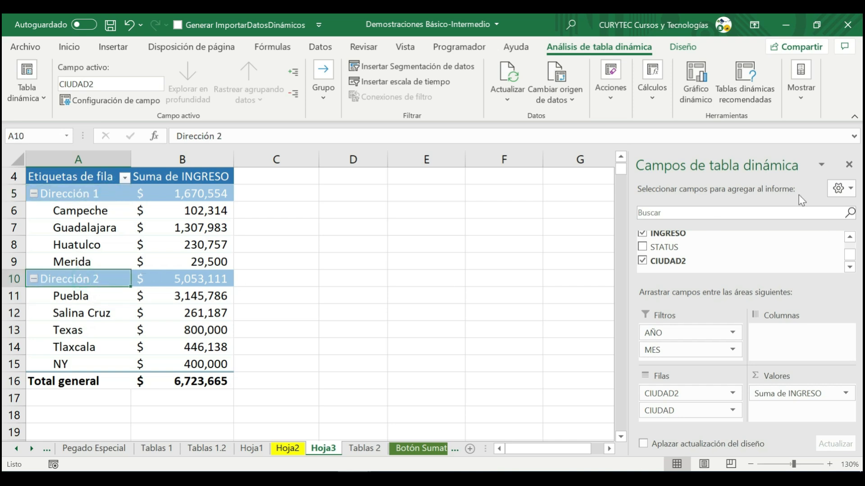
key("ctrl+F1")
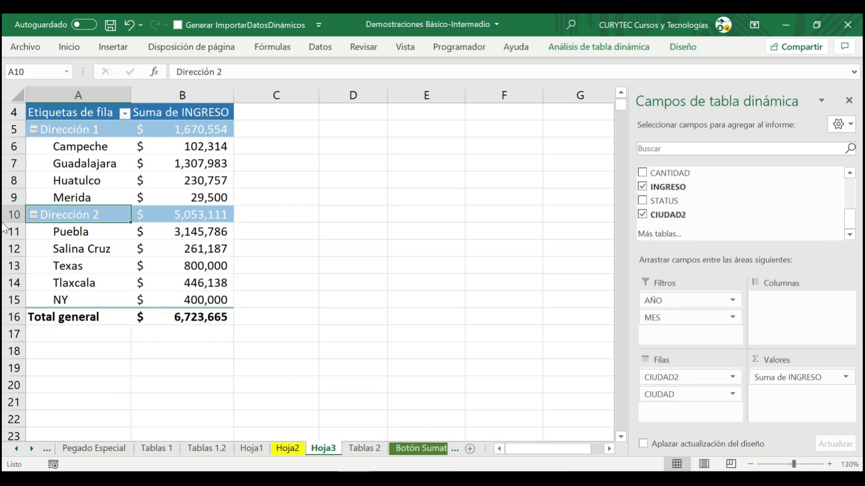
left_click_drag(852, 221, 856, 183)
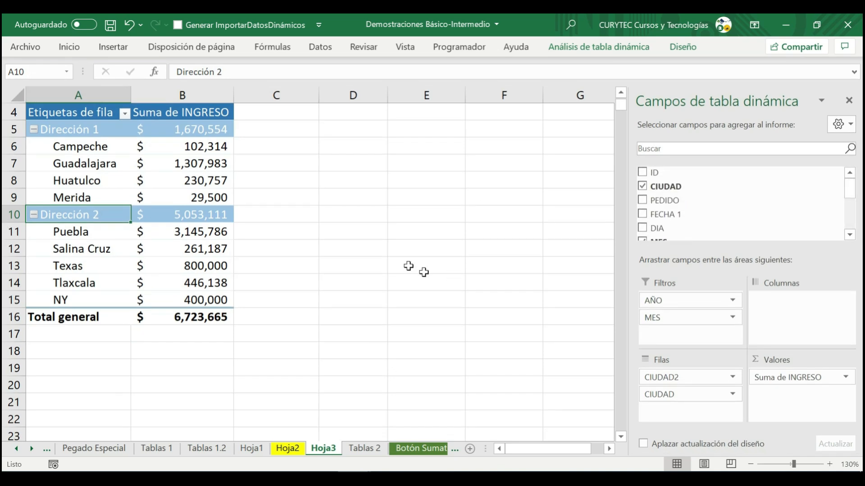
left_click(271, 214)
scroll(272, 210, "up", 1)
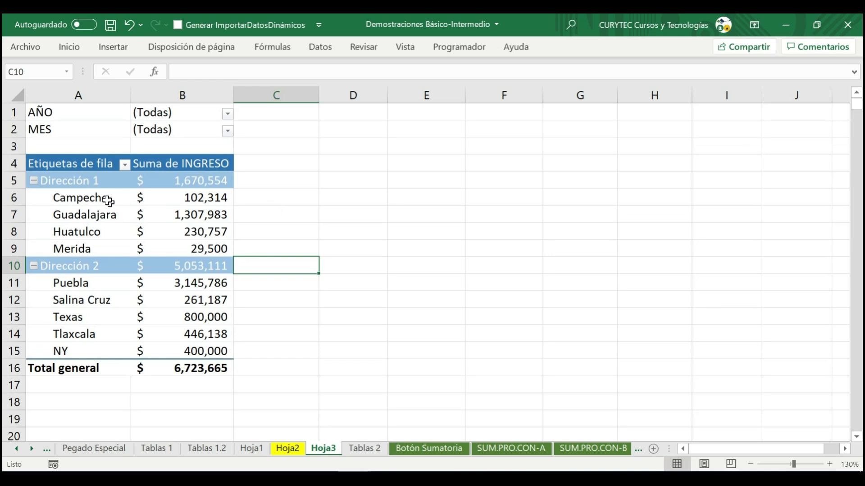
Collapse Dirección 1 and Dirección 2 to view only their totals, and expand both groups again
left_click(104, 181)
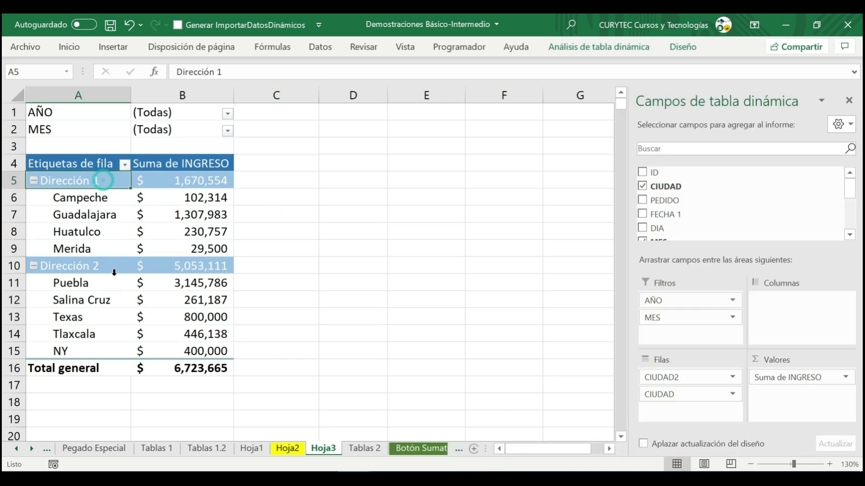
left_click(34, 267)
left_click(34, 181)
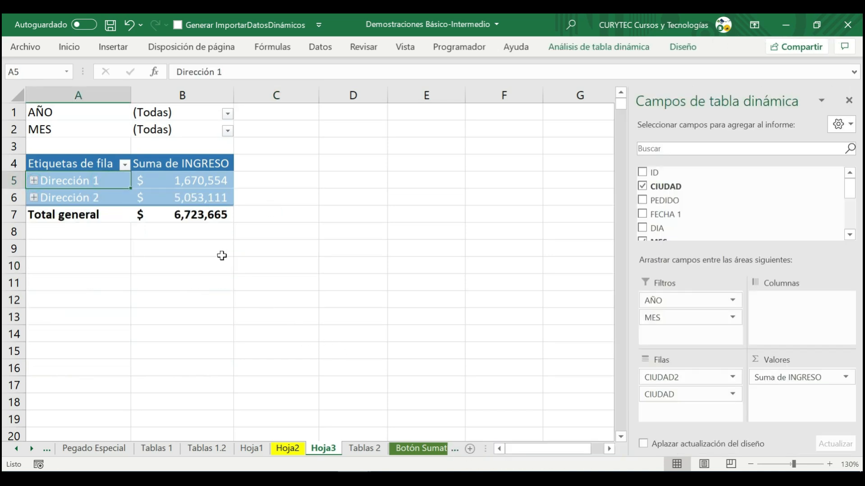
left_click(33, 198)
left_click(34, 181)
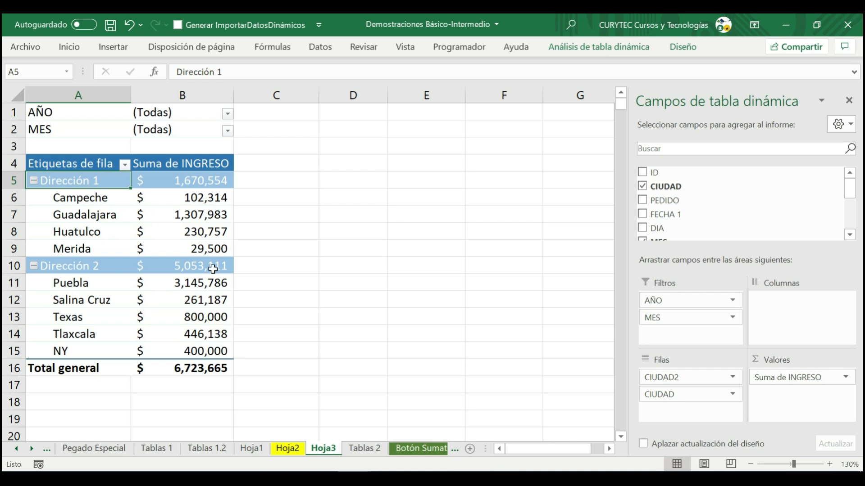
Add the FECHA 1 field to the pivot table's rows above CIUDAD2
left_click_drag(696, 215, 715, 374)
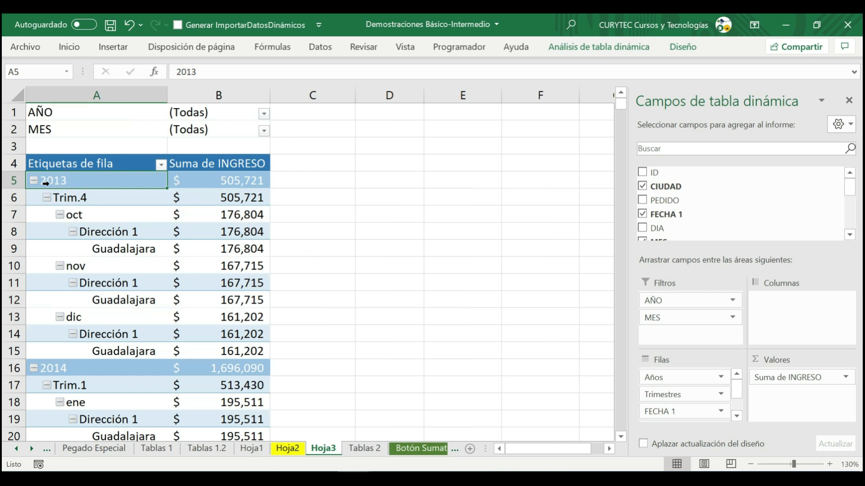
Examine the year, quarter and month levels by collapsing and re-expanding 2013, Trim.4 and oct, and check the list of row fields
left_click(36, 179)
left_click(36, 180)
left_click(78, 198)
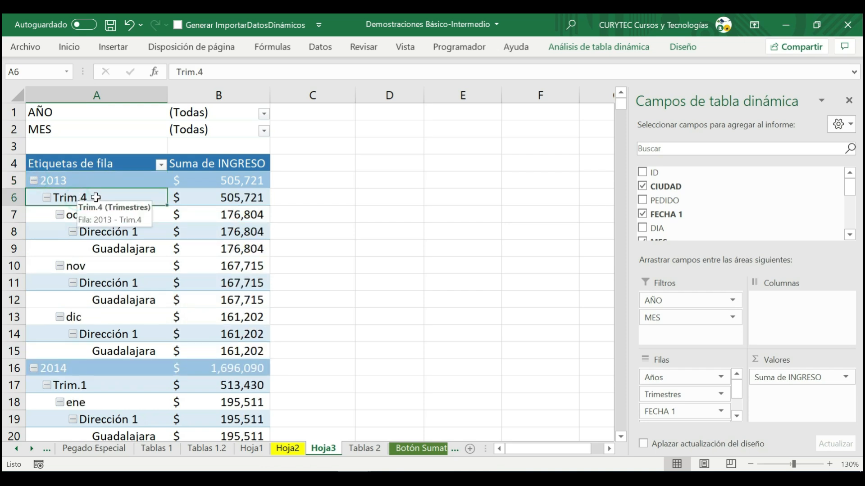
left_click(47, 198)
left_click(46, 198)
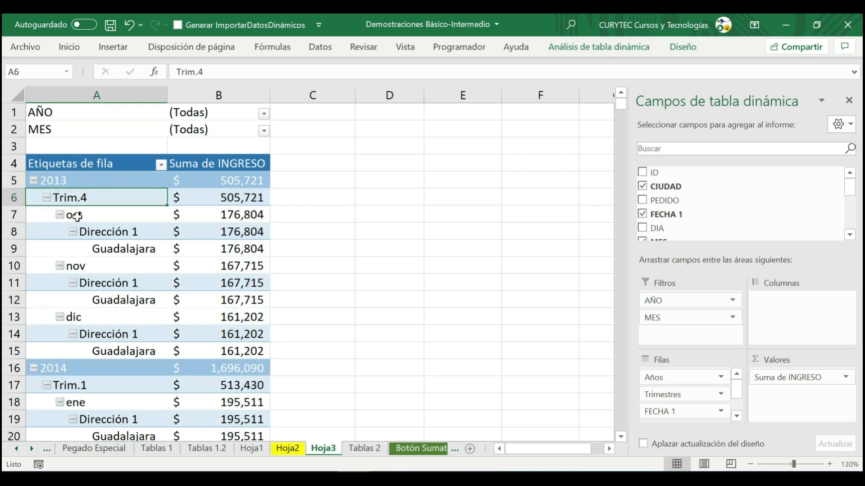
left_click(75, 216)
left_click(60, 215)
left_click(59, 216)
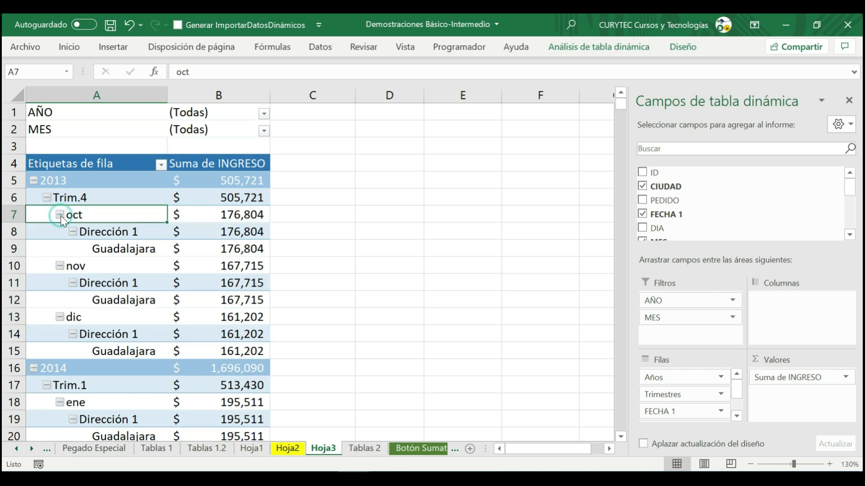
scroll(744, 391, "down", 1)
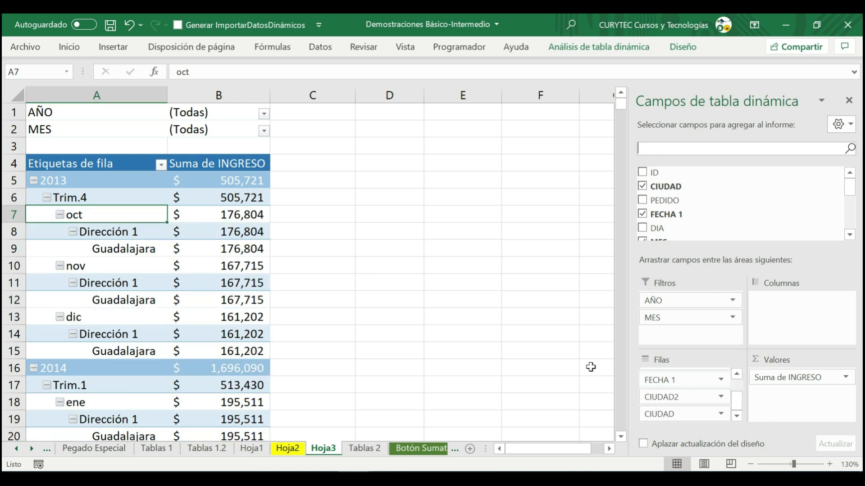
Ungroup the years, quarters and months in the row labels into individual dates, and check the first few dates
right_click(68, 181)
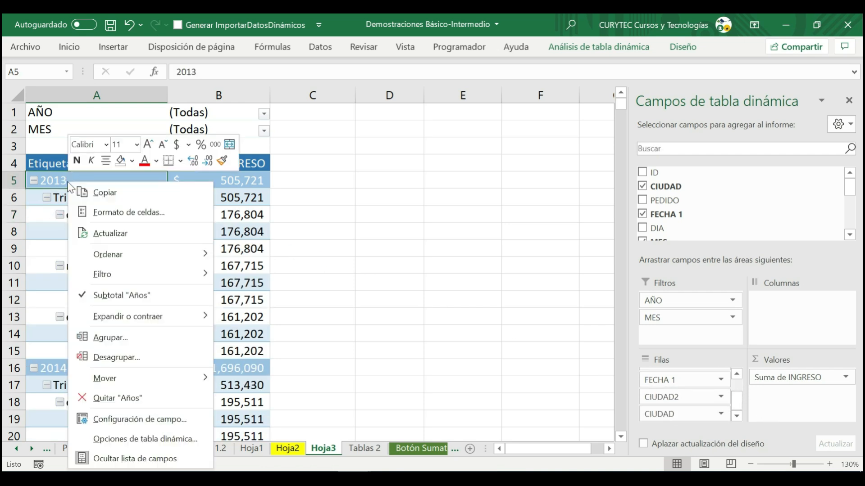
left_click(138, 357)
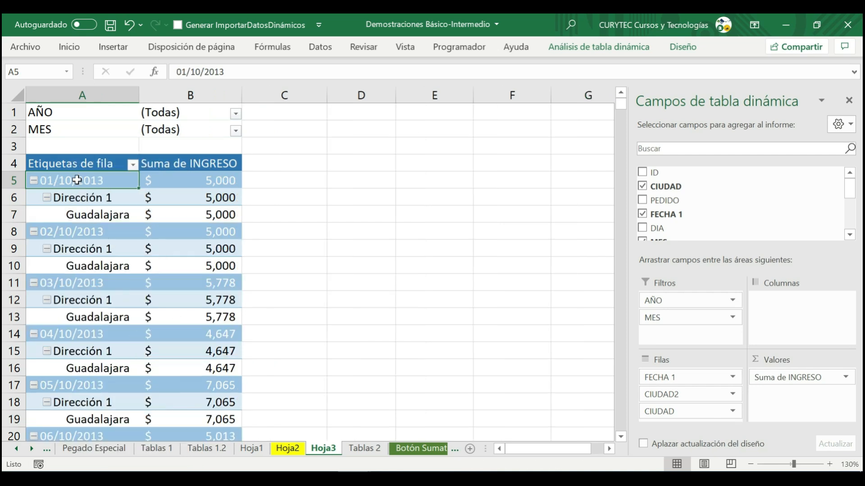
left_click(74, 233)
left_click(76, 284)
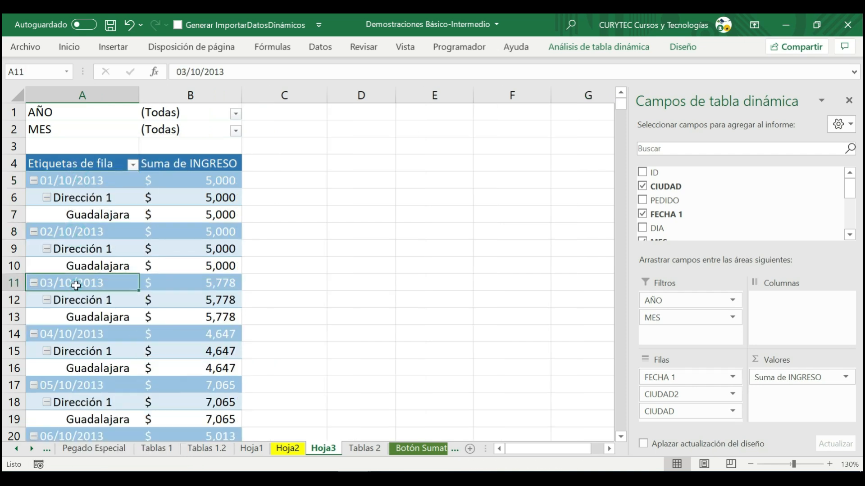
left_click(78, 181)
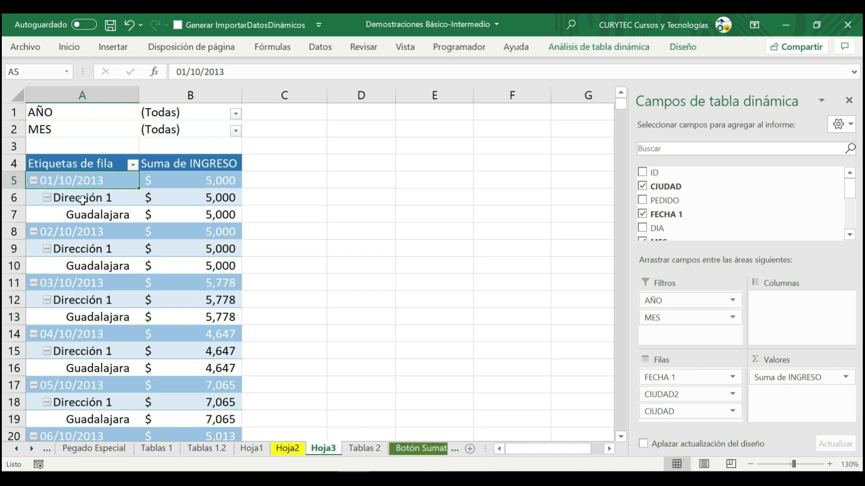
left_click(83, 200)
Move FECHA 1 below CIUDAD in the row fields, and collapse Campeche, Guadalajara, Huatulco and the Dirección 1 group
left_click_drag(679, 380, 703, 421)
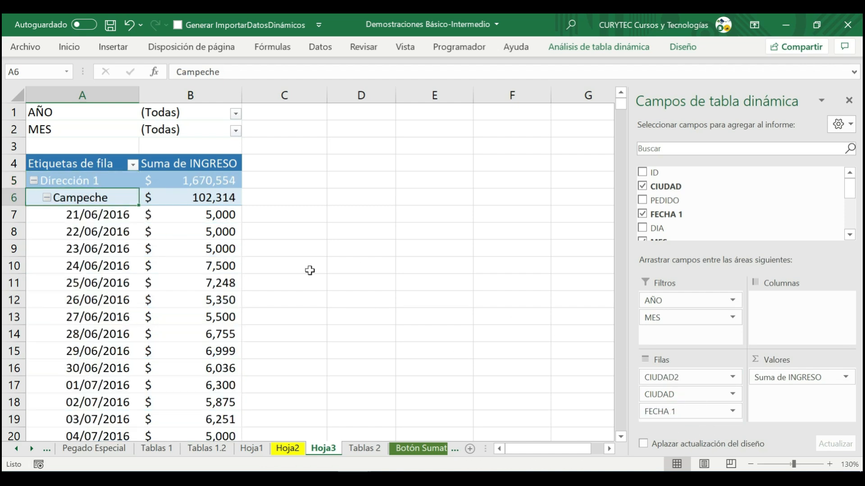
left_click(47, 199)
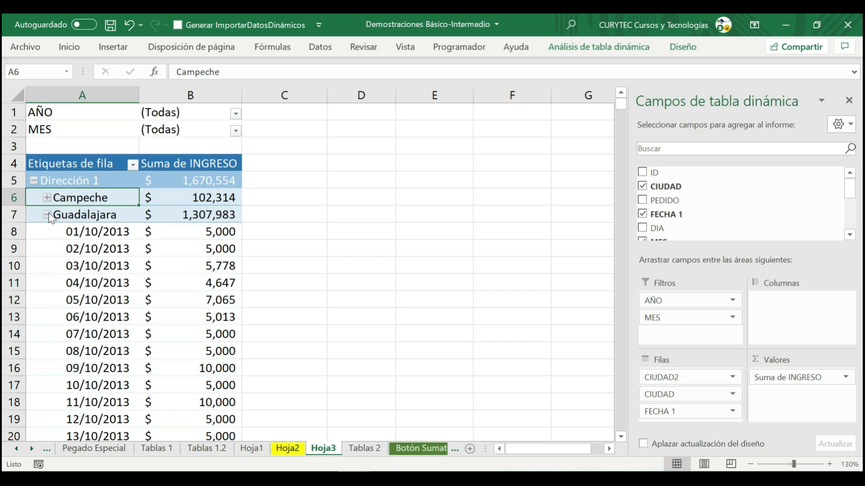
left_click(47, 214)
left_click(47, 231)
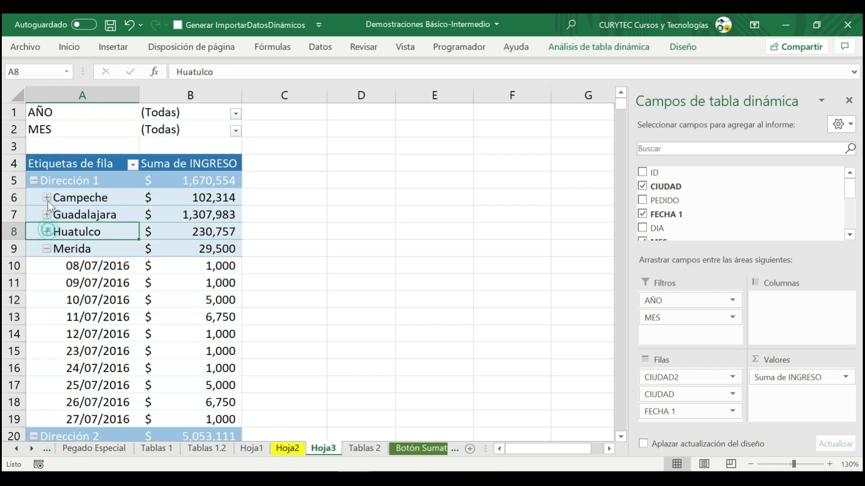
left_click(35, 180)
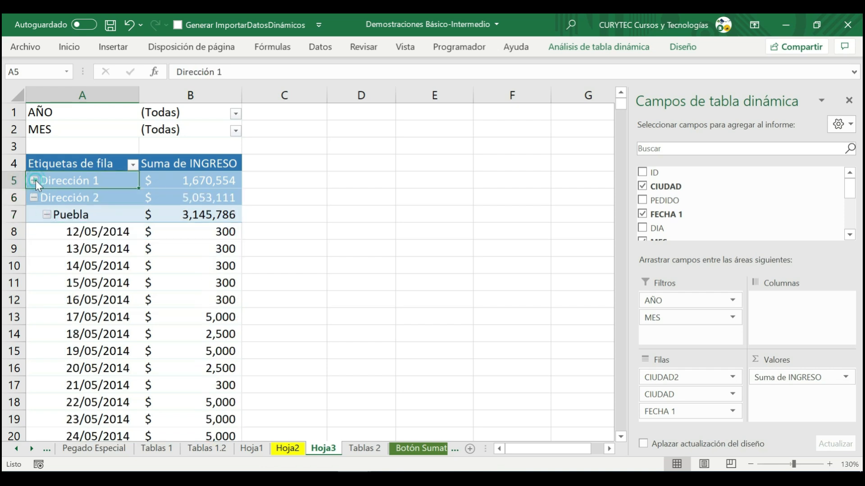
Collapse Puebla, Salina Cruz, Texas and Tlaxcala, and the whole Dirección 2 group
left_click(46, 215)
left_click(47, 232)
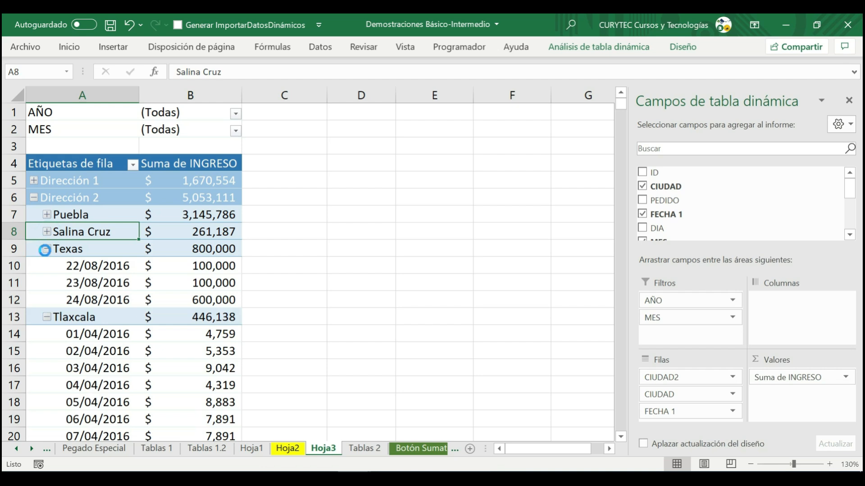
left_click(45, 250)
left_click(47, 266)
left_click(34, 198)
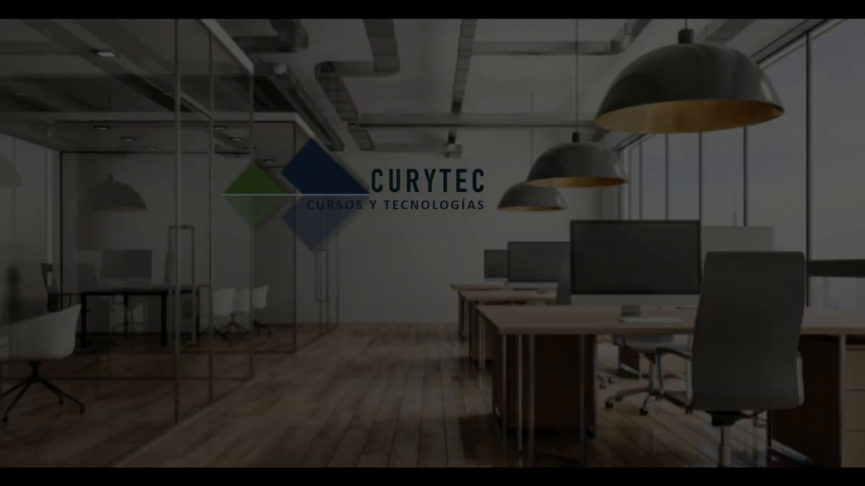